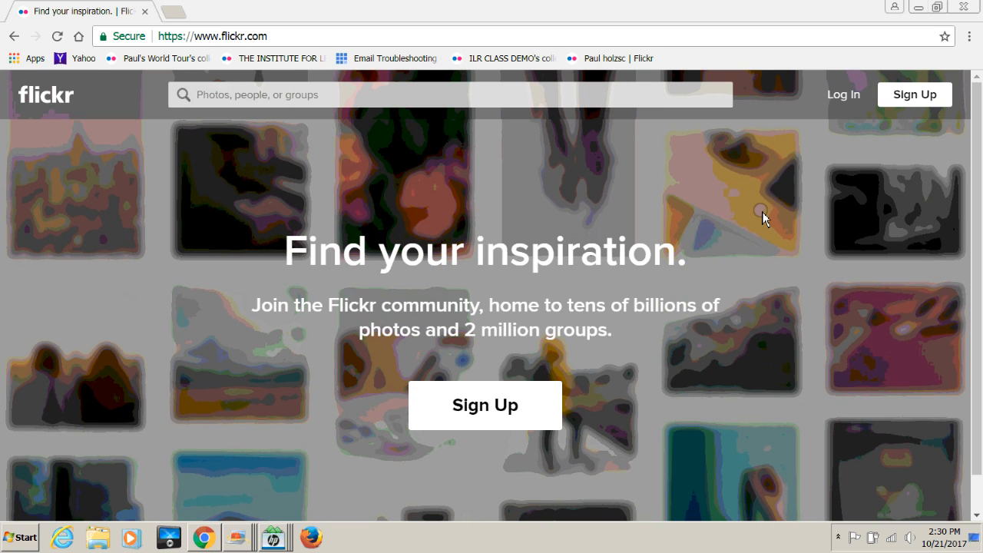
Step: Start signing in to Flickr from the home page's Log In link
left_click(840, 98)
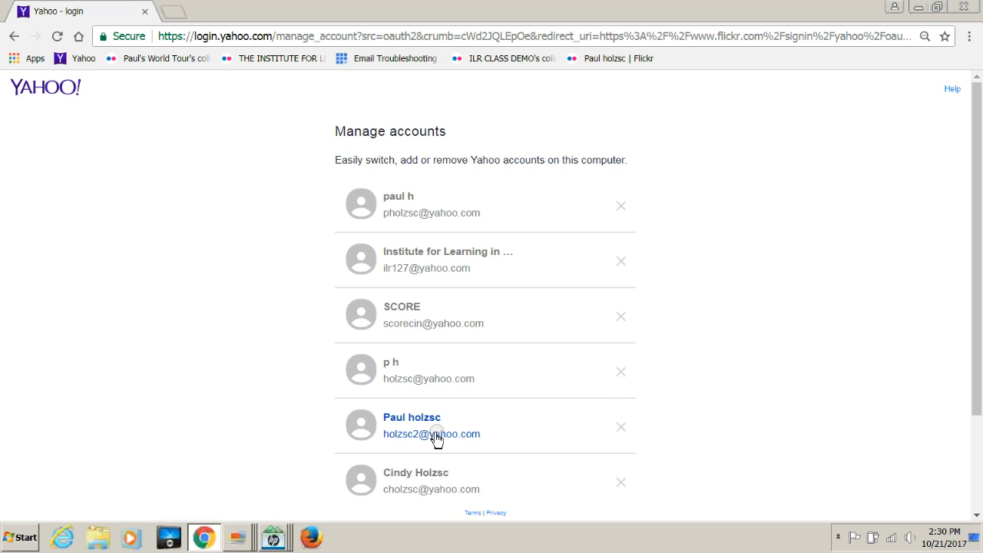
Step: Sign in to Flickr with the saved Yahoo account and its password
left_click(362, 429)
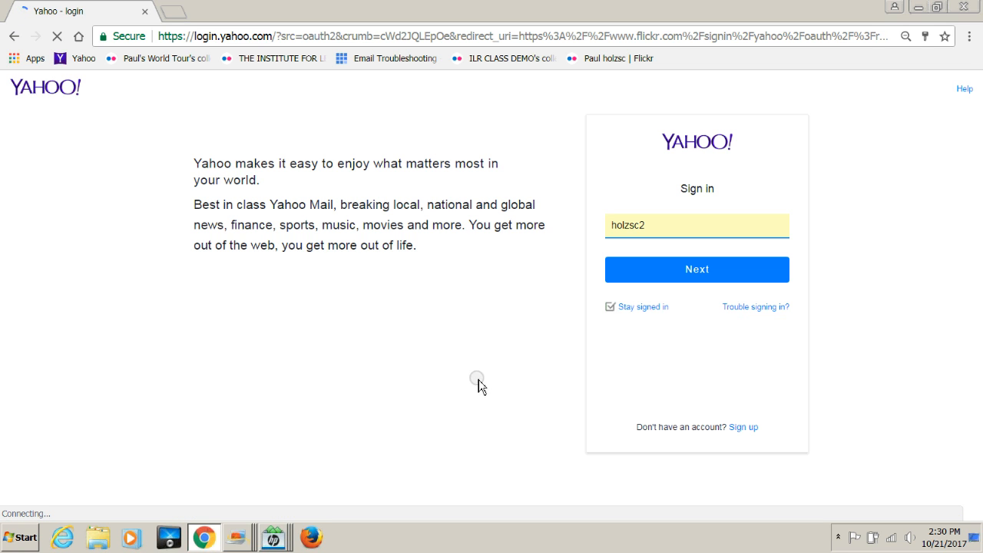
left_click(671, 275)
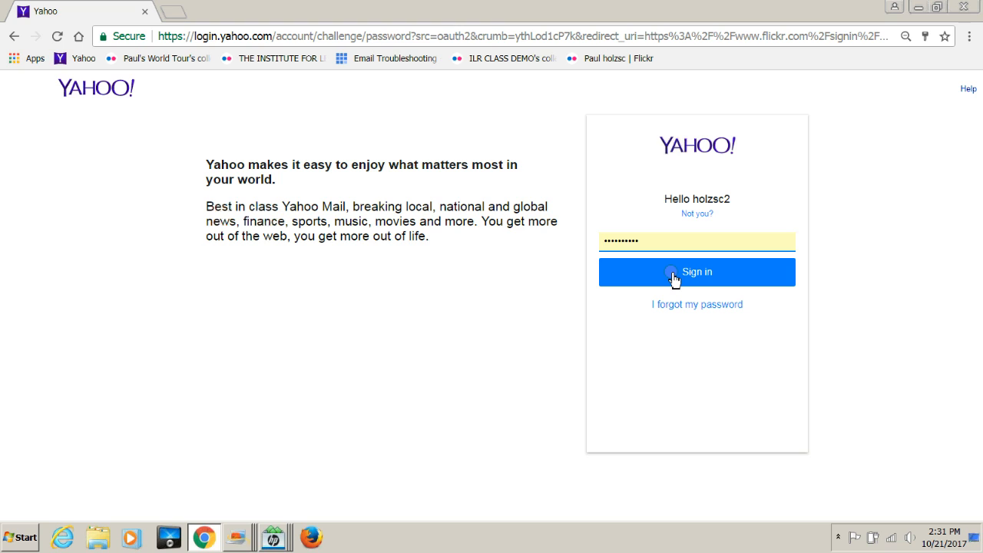
left_click(674, 278)
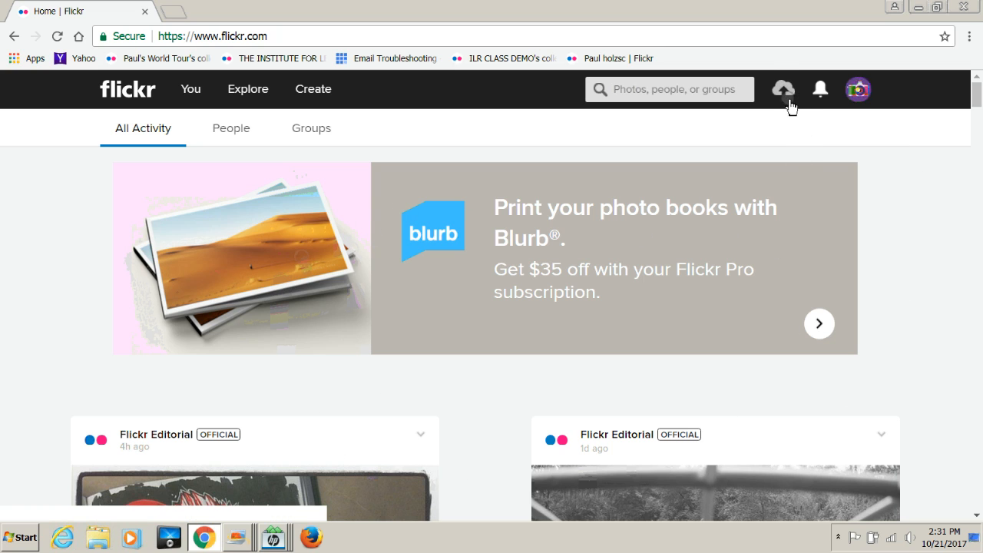
Step: Check the account summary menu, close it, and head to the photo upload page
left_click(858, 92)
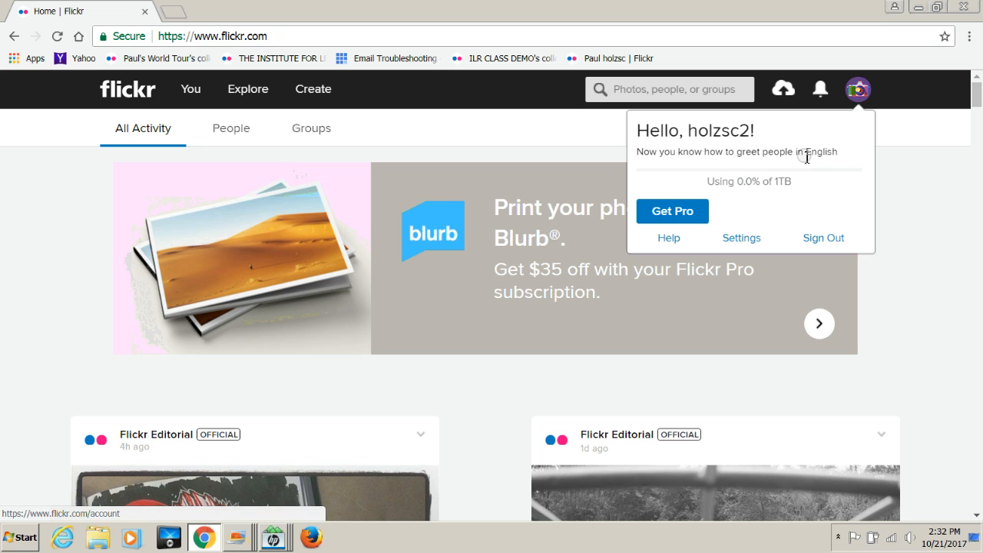
left_click(909, 209)
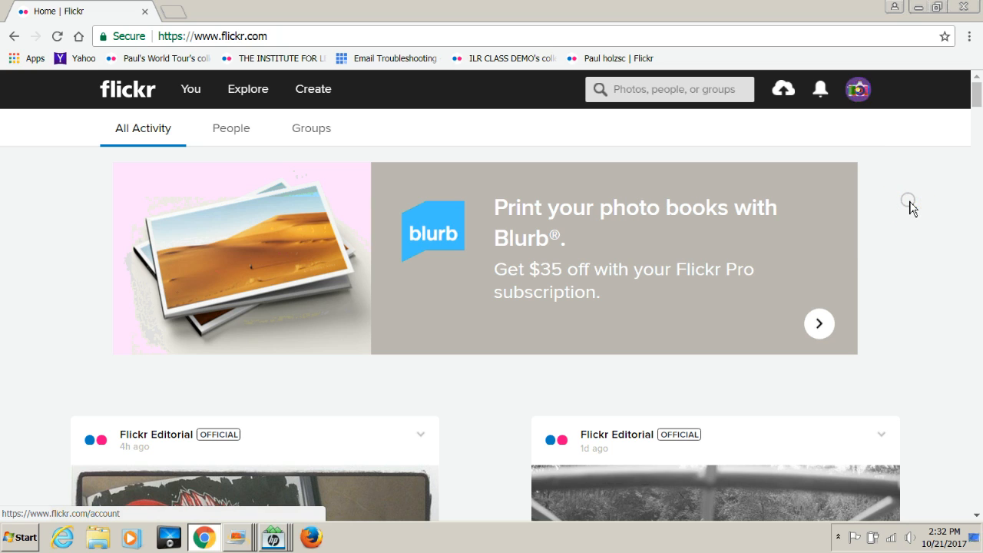
left_click(783, 91)
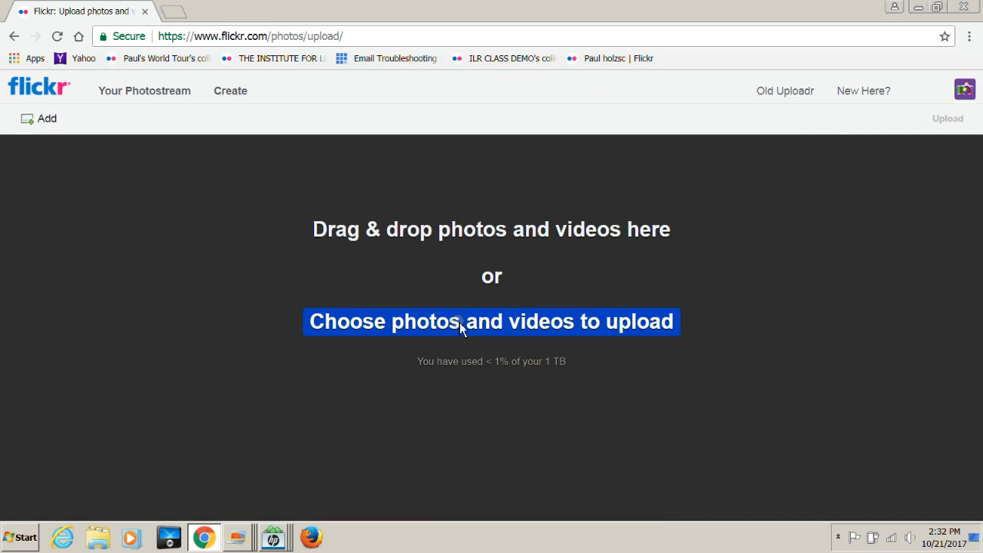
Step: In the file picker, browse to ILR (F:) > PHOTOS > New folder (2)
left_click(411, 323)
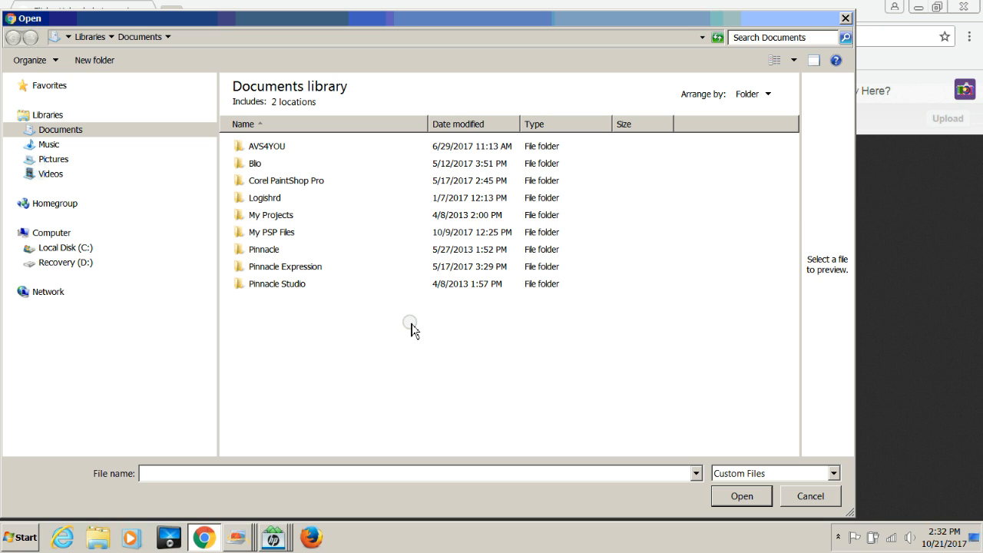
left_click(62, 249)
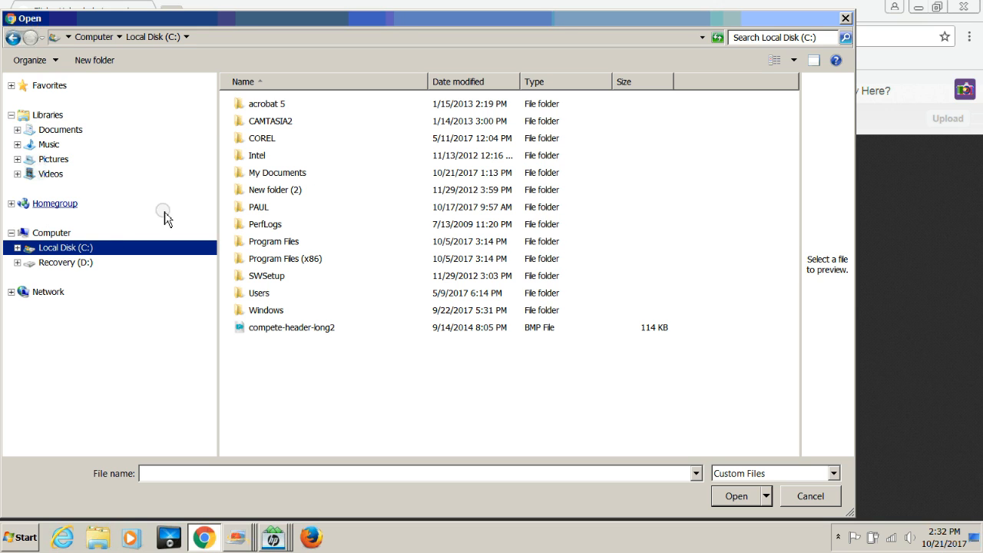
double_click(260, 207)
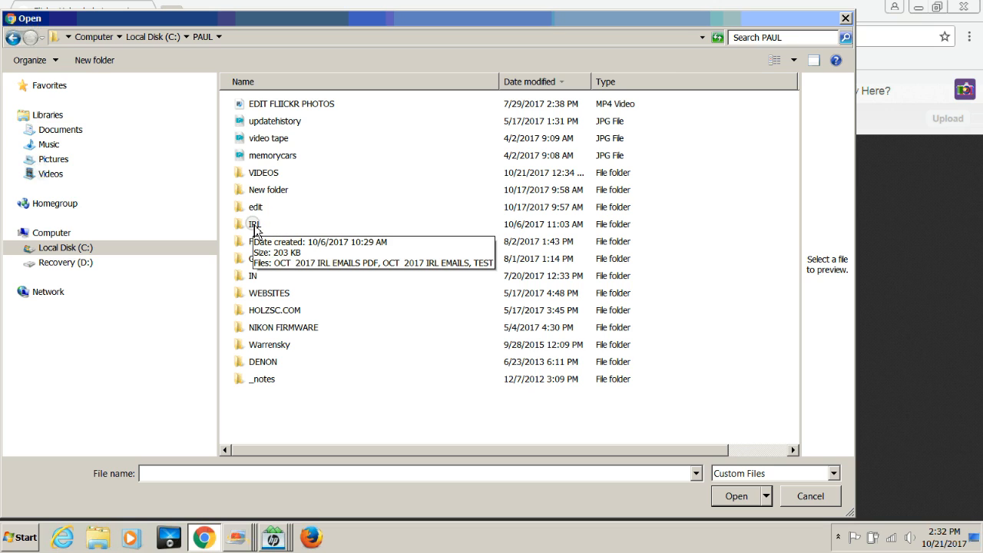
double_click(254, 224)
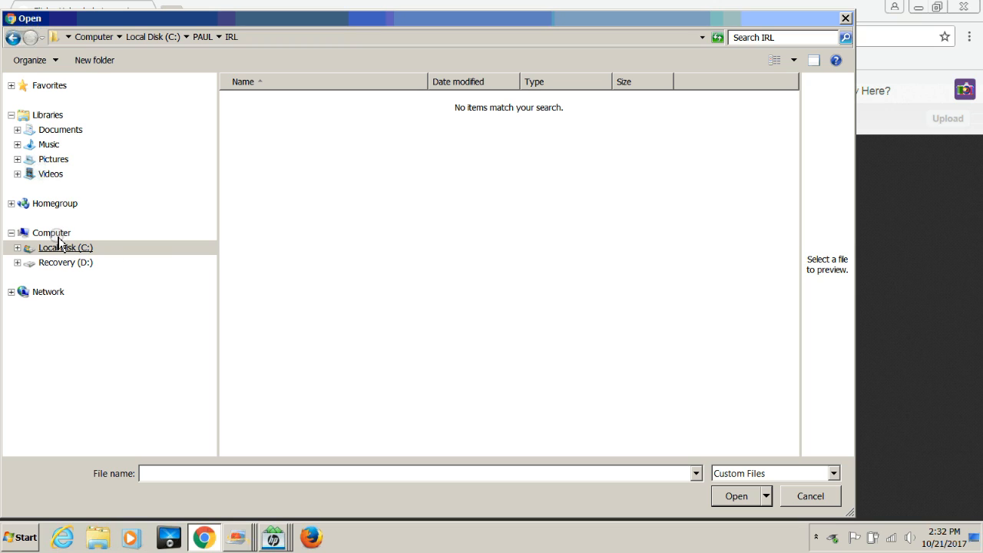
left_click(53, 277)
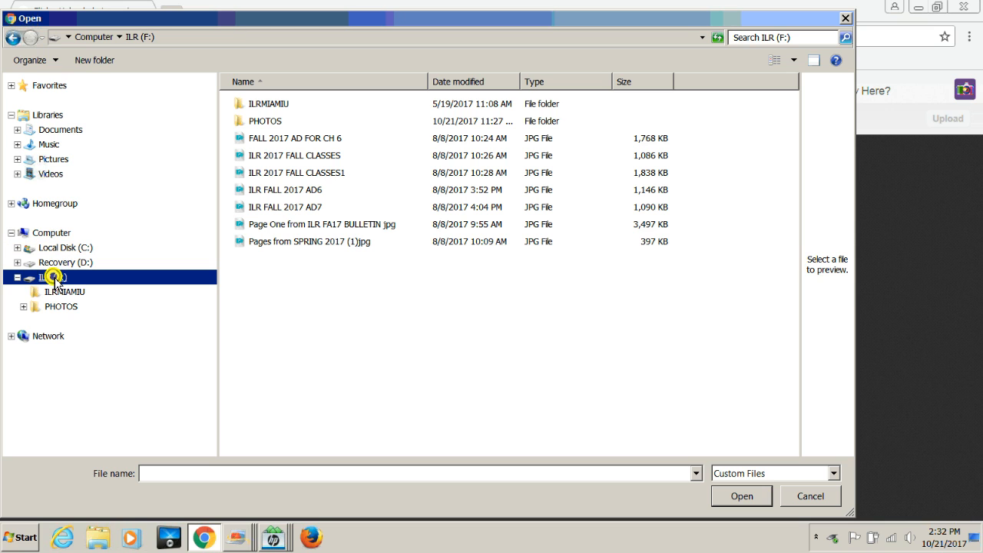
left_click(57, 307)
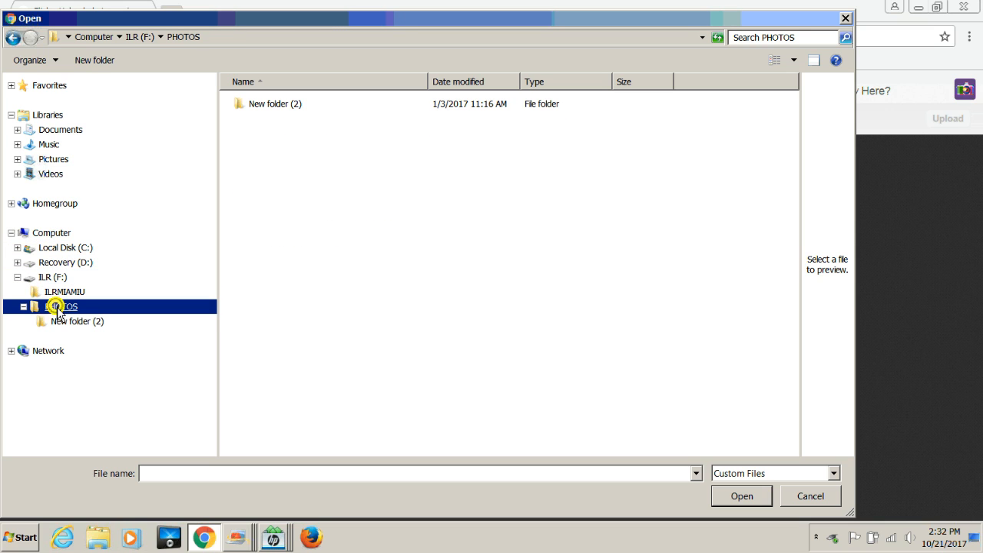
double_click(270, 103)
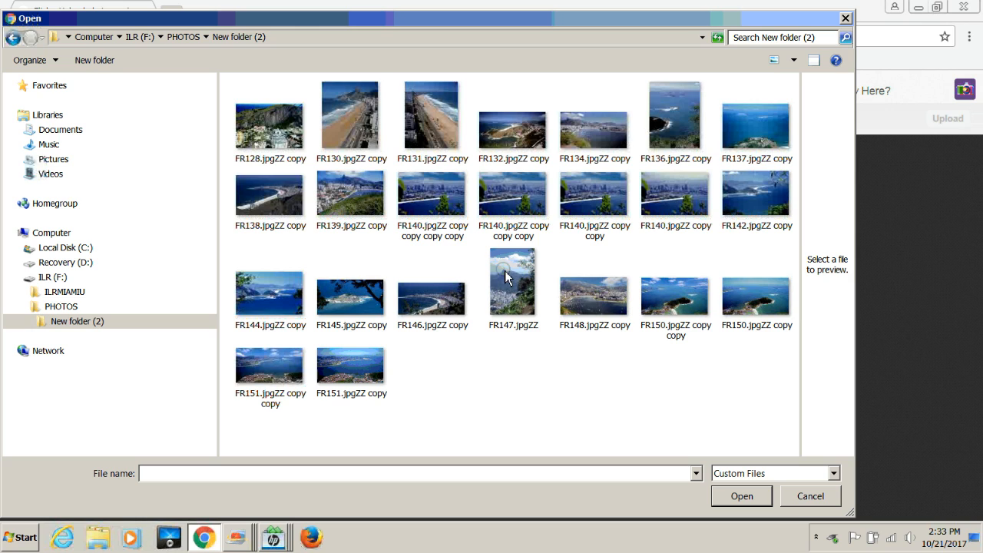
Step: Select the FR132, FR140, FR146 and FR128 photos and load them into the uploader
left_click(520, 143)
left_click(661, 202, "ctrl")
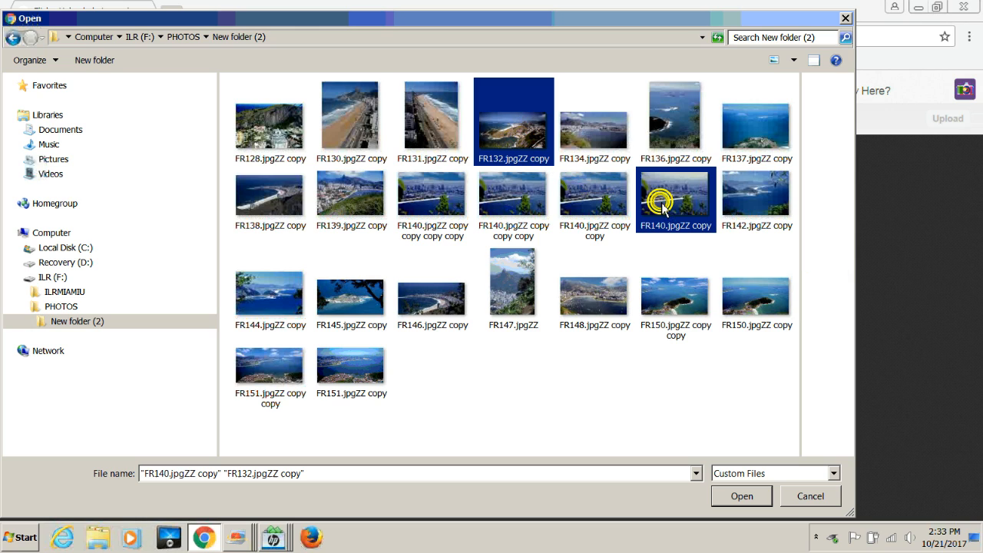
left_click(414, 303, "ctrl")
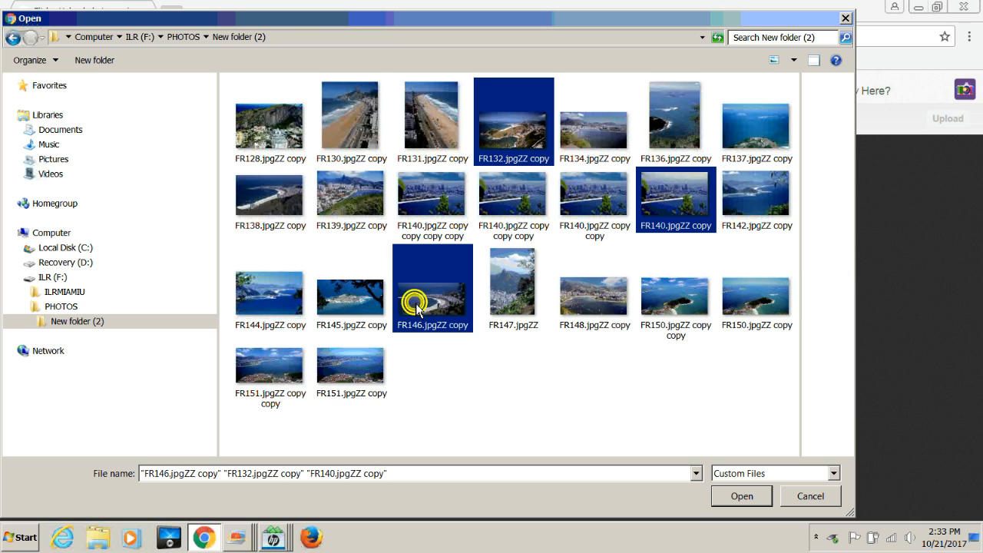
left_click(278, 148, "ctrl")
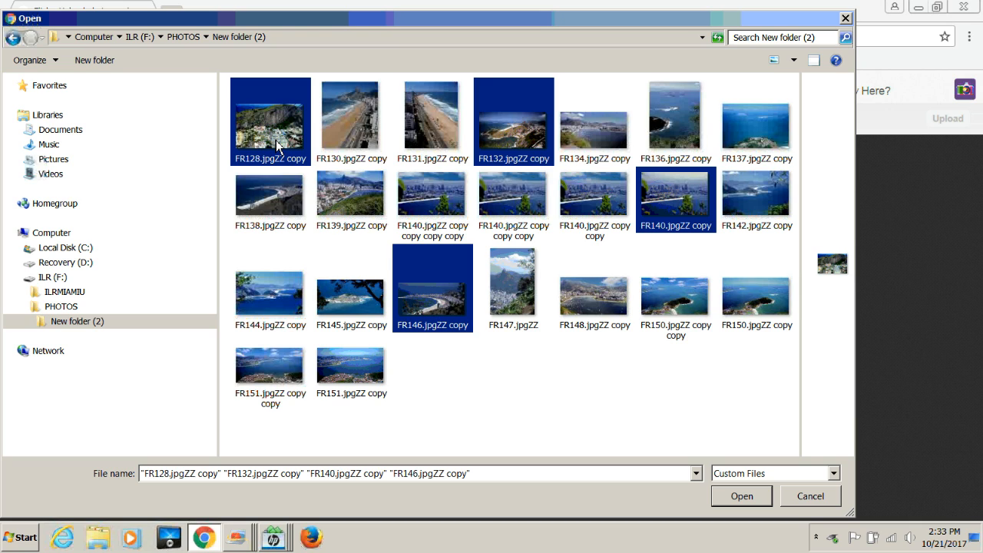
left_click(750, 500)
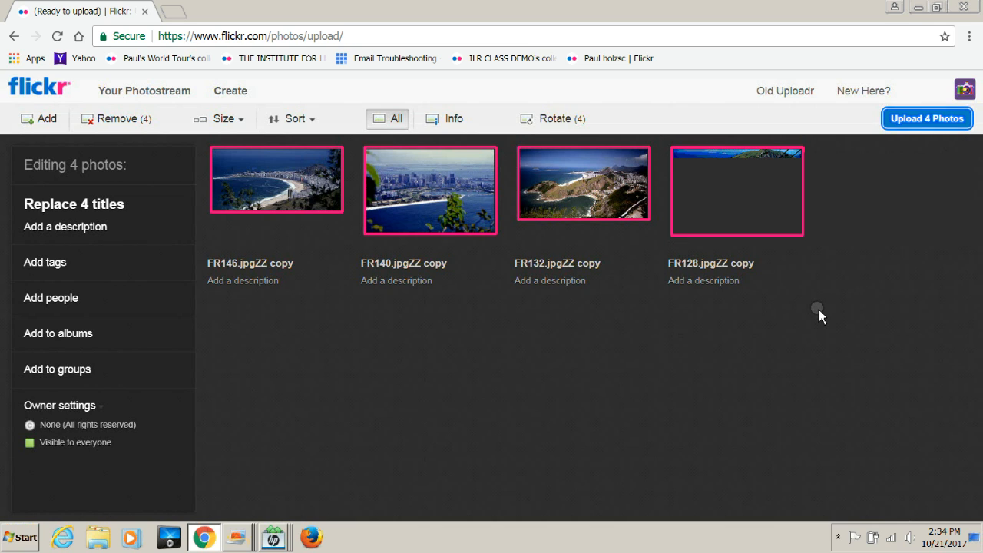
Step: Upload the four photos publicly and view them in the photostream
left_click(938, 121)
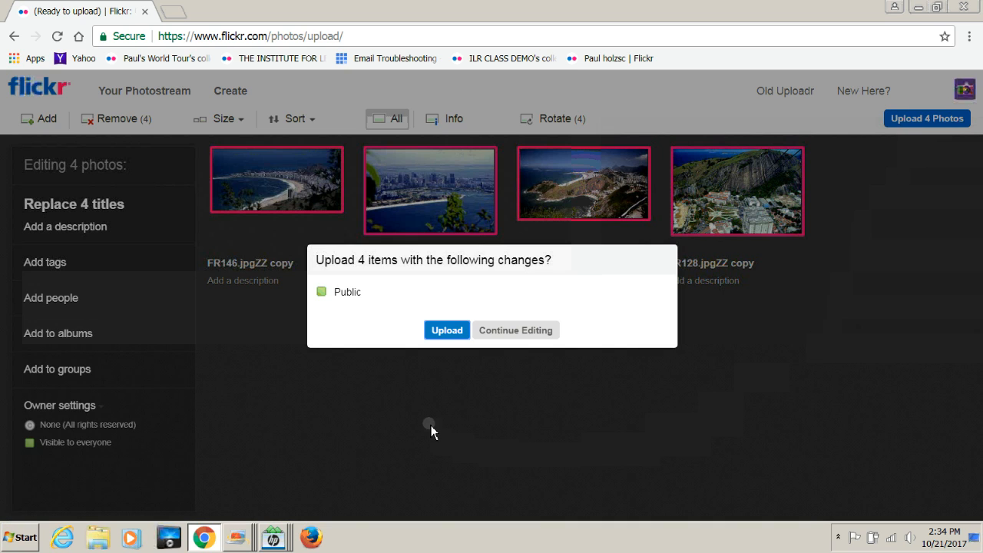
left_click(445, 332)
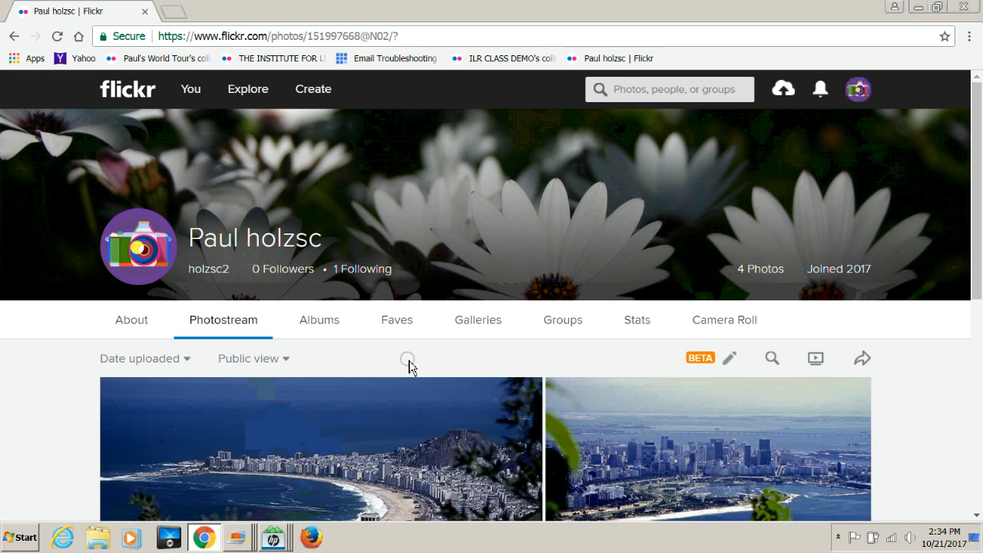
scroll(409, 366, "down", 3)
Step: Go to the Organize page from the You menu
scroll(411, 376, "up", 1)
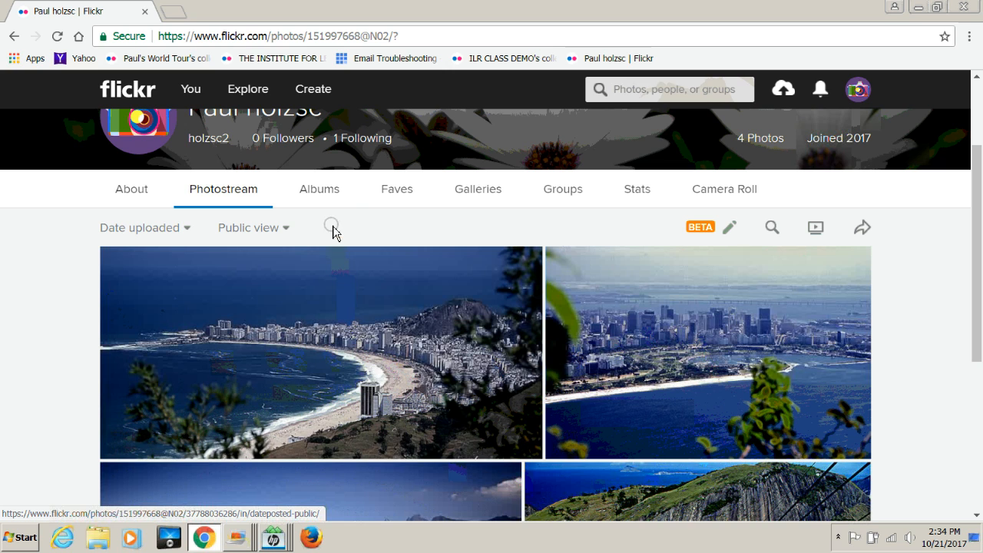
scroll(341, 222, "up", 2)
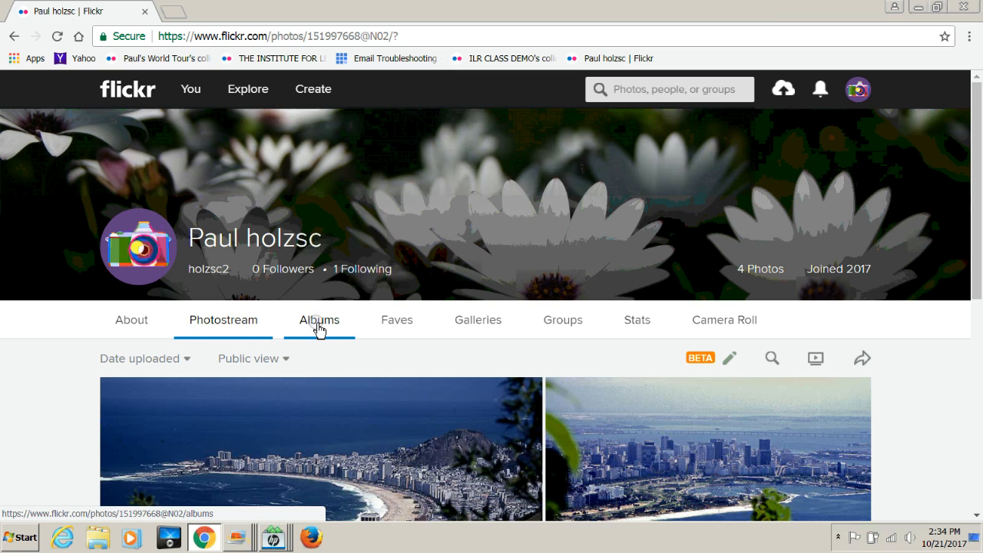
mouse_move(193, 103)
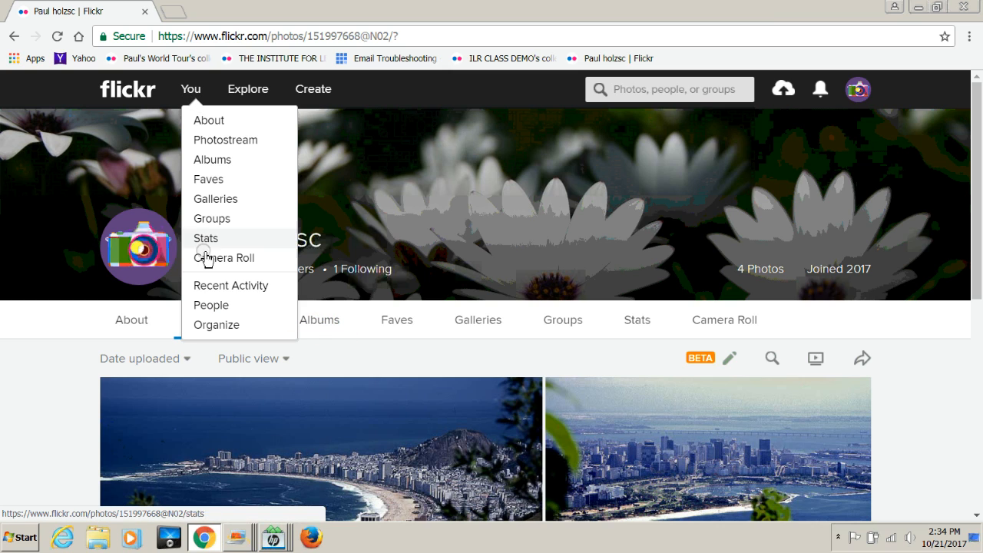
left_click(214, 331)
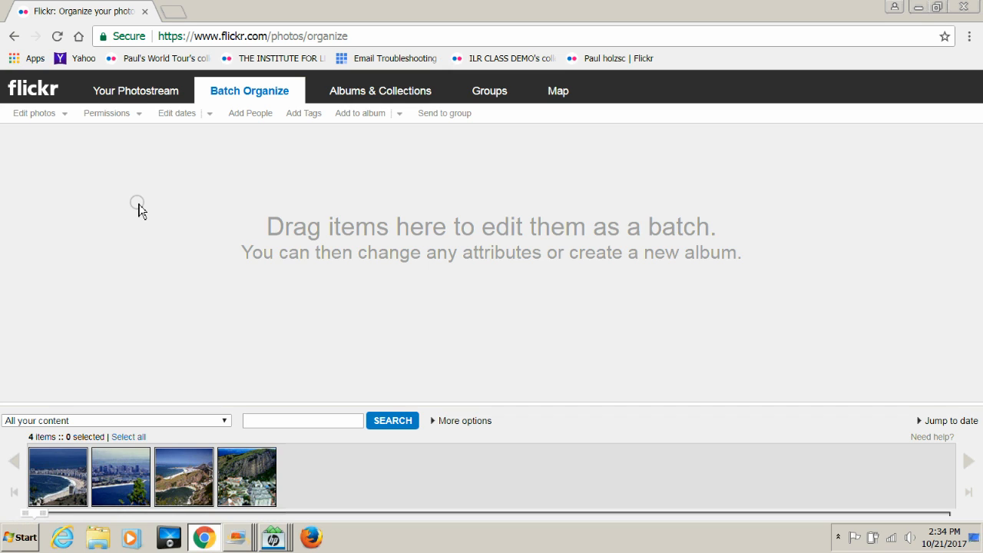
Step: Start a new album in Albums & Collections and drag all four photos into it
left_click(362, 93)
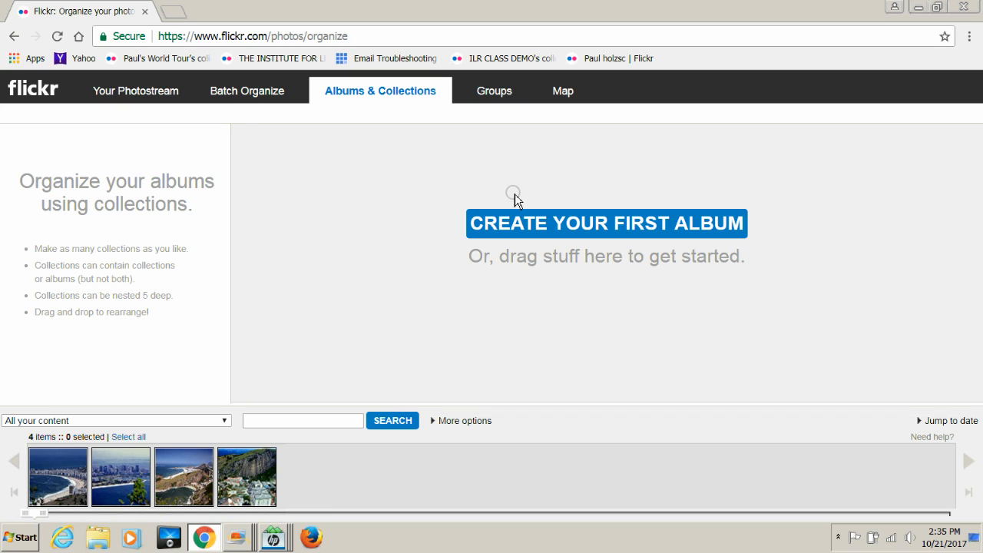
left_click(544, 225)
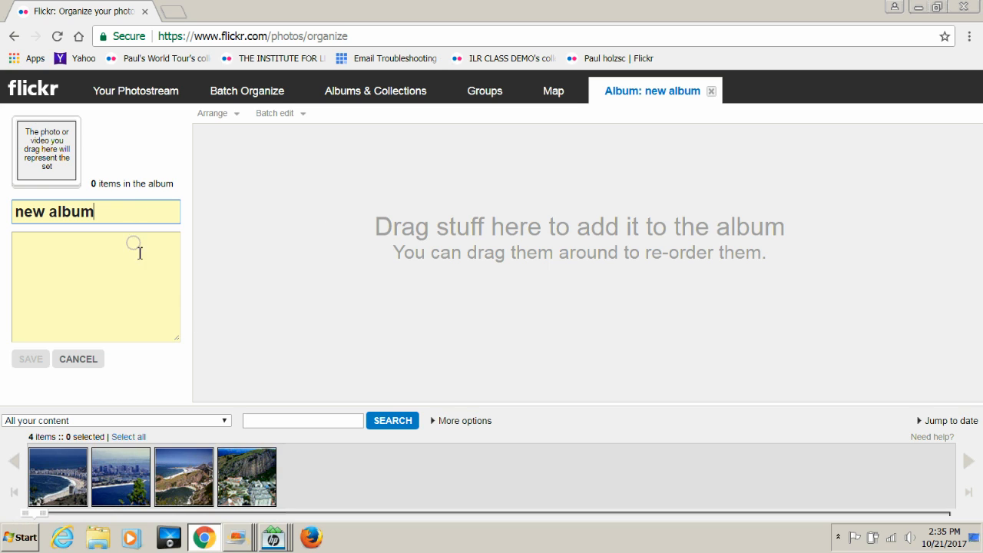
left_click_drag(255, 482, 259, 373)
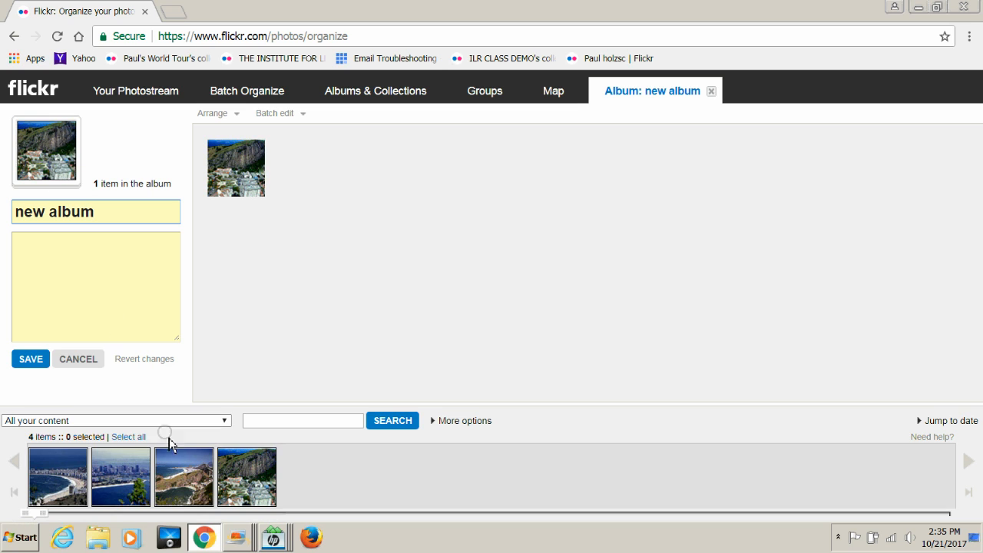
left_click_drag(183, 474, 289, 357)
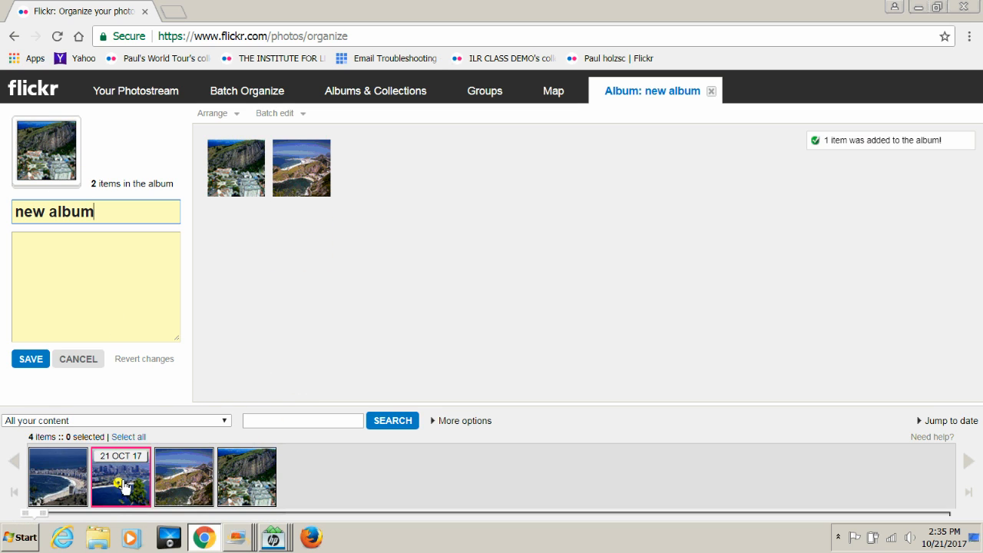
left_click_drag(123, 486, 269, 384)
left_click_drag(66, 467, 337, 333)
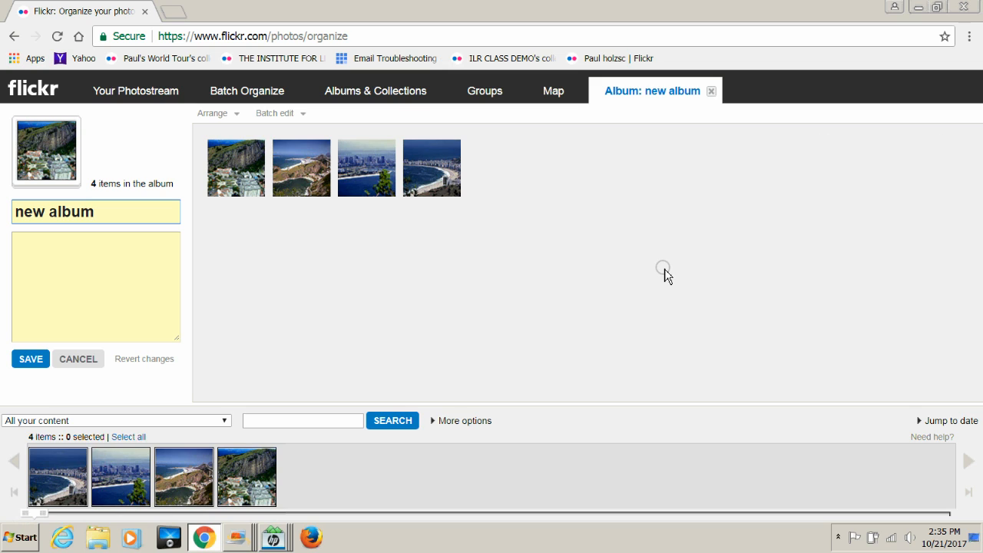
Step: Title the album 'Brazil1', save it, and leave the editor for the photostream
key("BackSpace")
key("BackSpace")
key("BackSpace")
key("BackSpace")
key("BackSpace")
key("BackSpace")
key("BackSpace")
key("BackSpace")
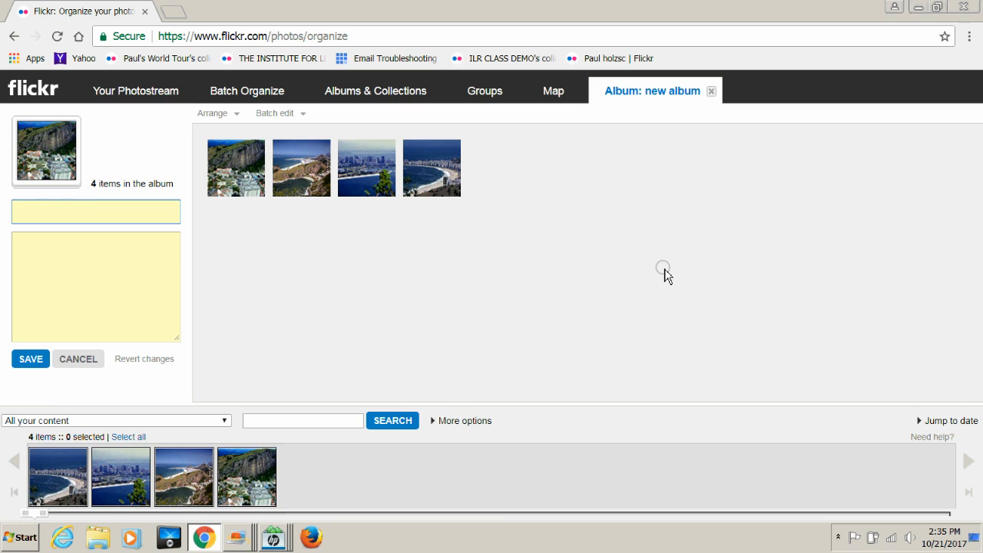
type("B")
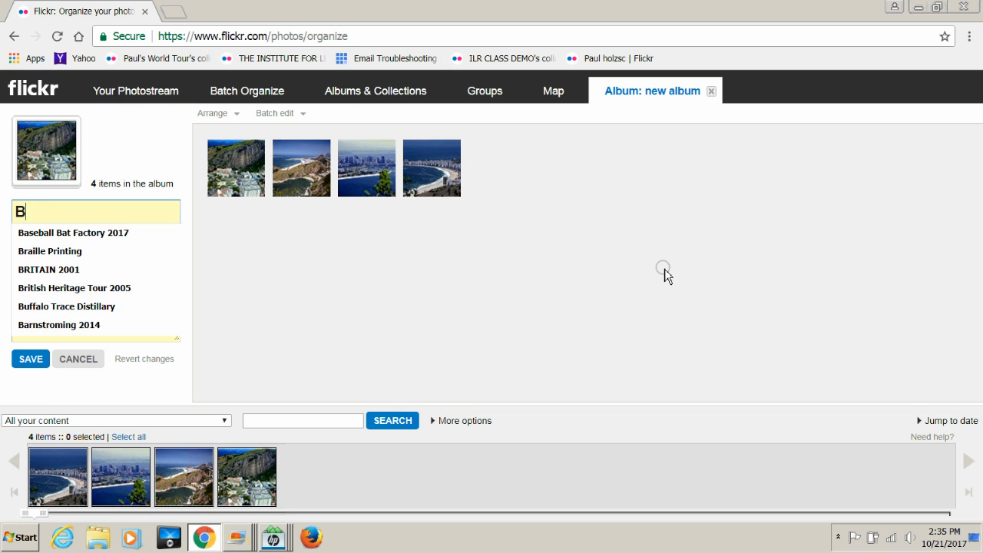
type("r")
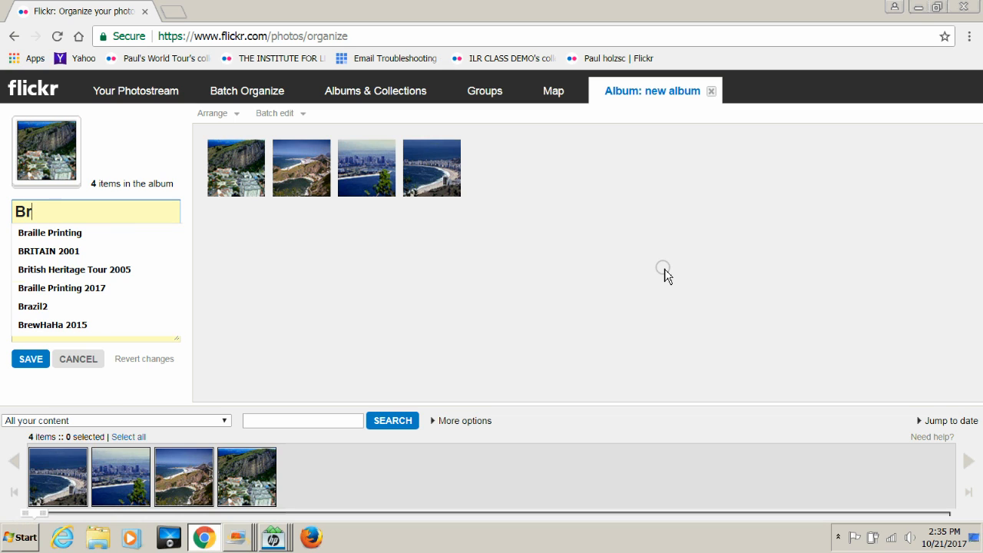
type("a")
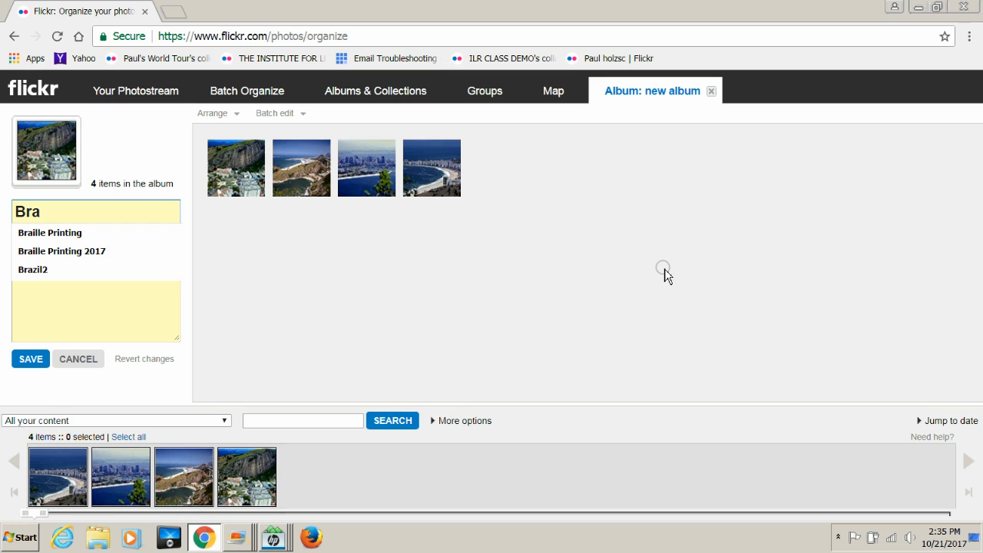
type("zi")
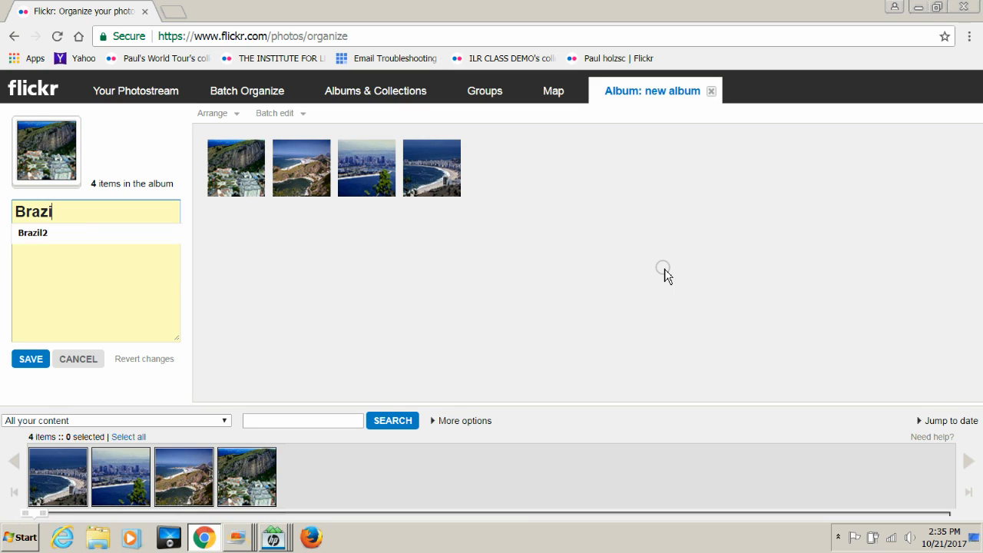
type("l1")
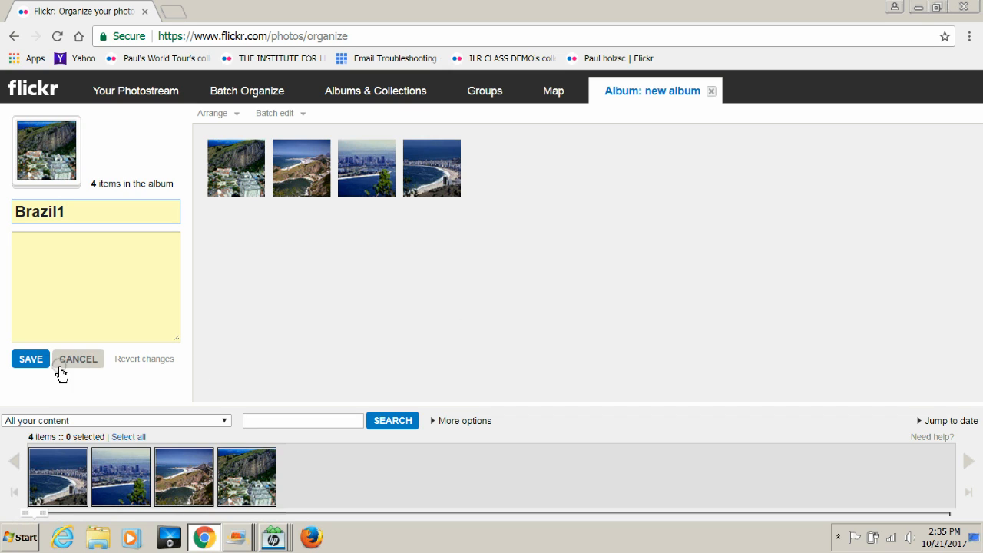
left_click(32, 359)
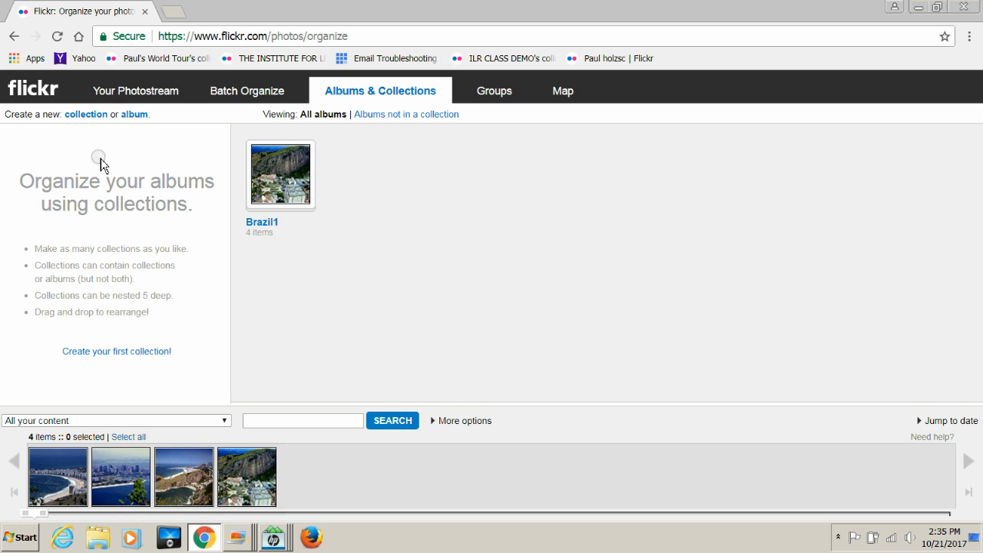
double_click(135, 115)
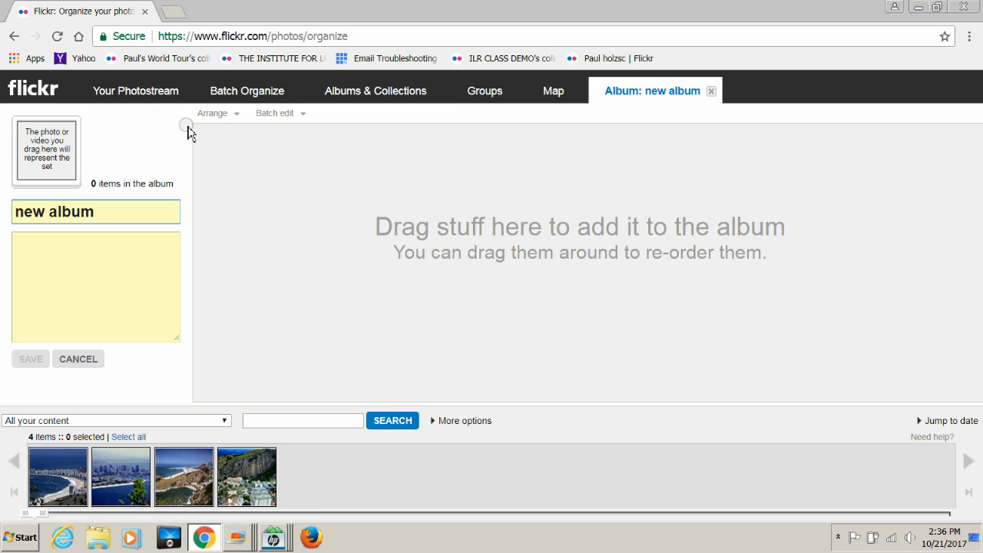
left_click(157, 91)
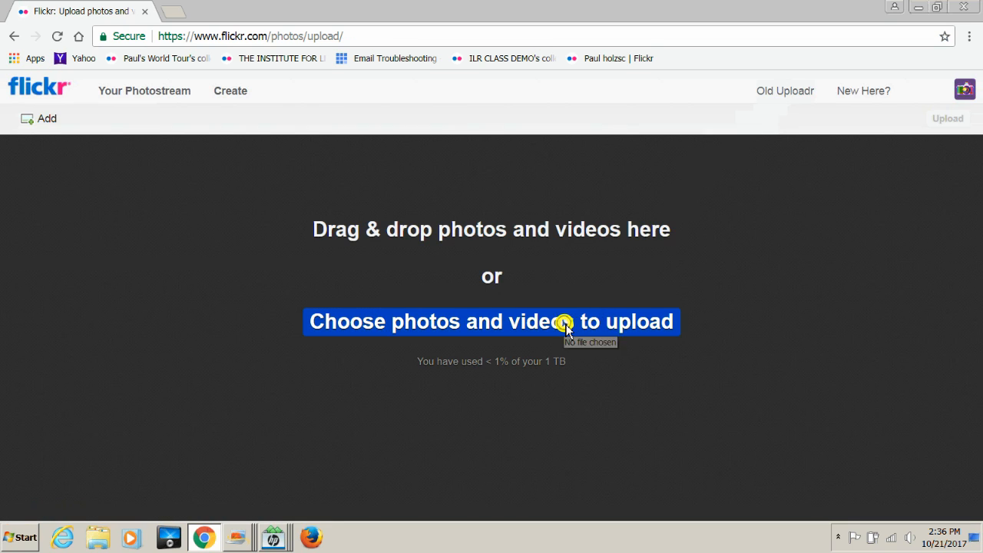
Step: Select the FR150, FR151 and FR145 copies and load them into the uploader
left_click(564, 321)
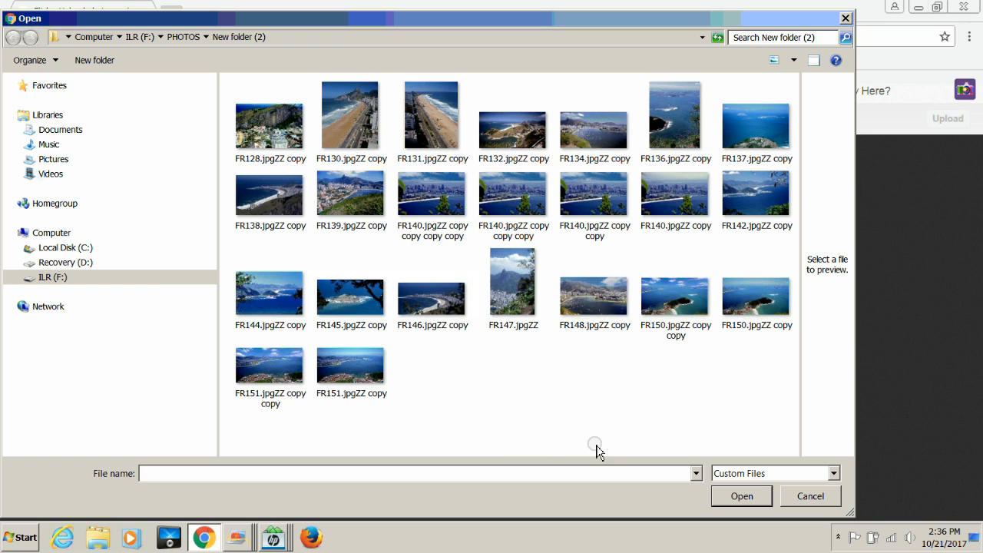
left_click(748, 302)
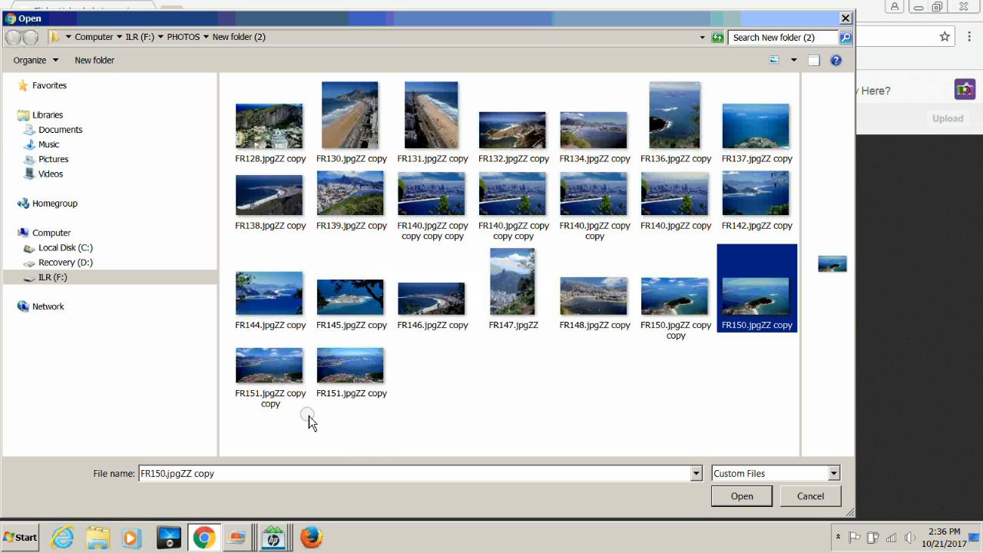
left_click(259, 371, "ctrl")
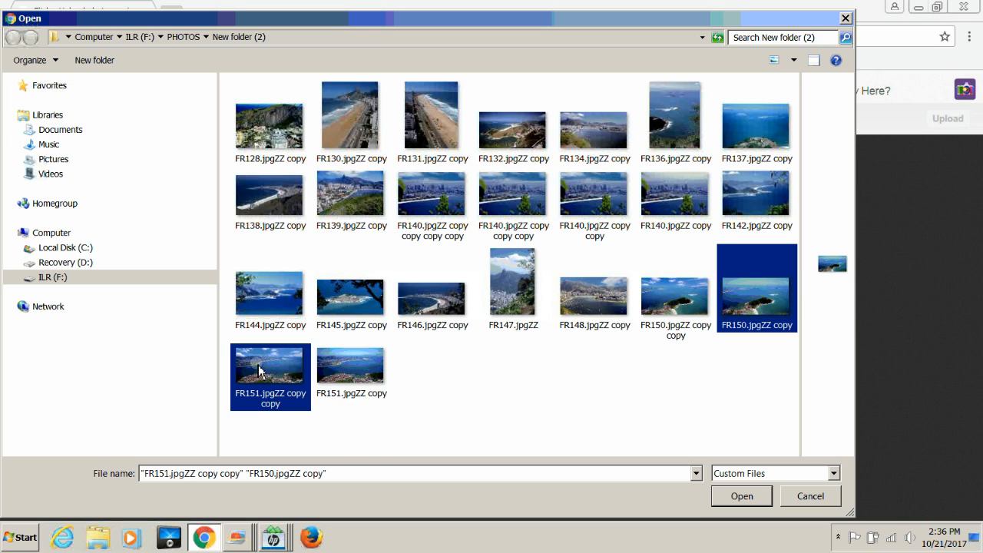
left_click(350, 307, "ctrl")
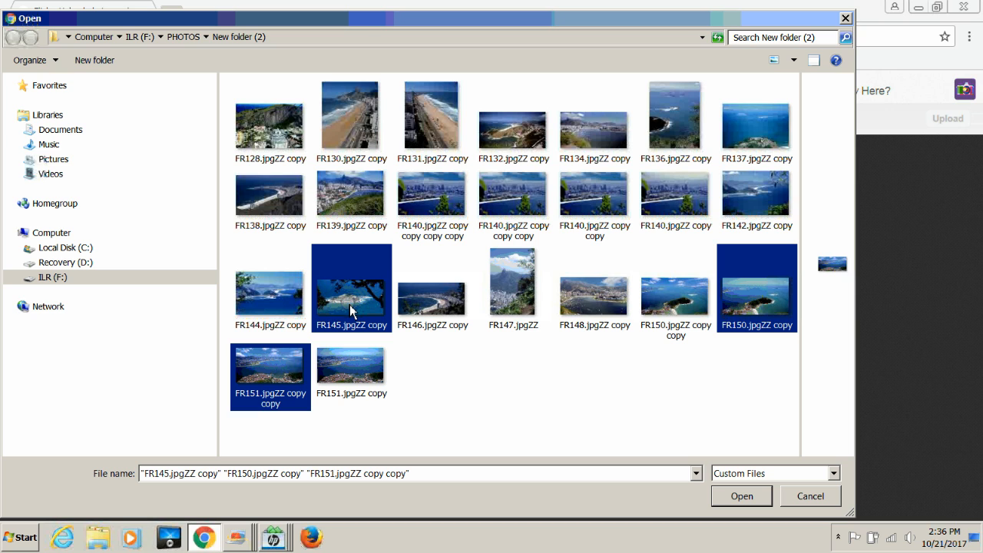
left_click(745, 496)
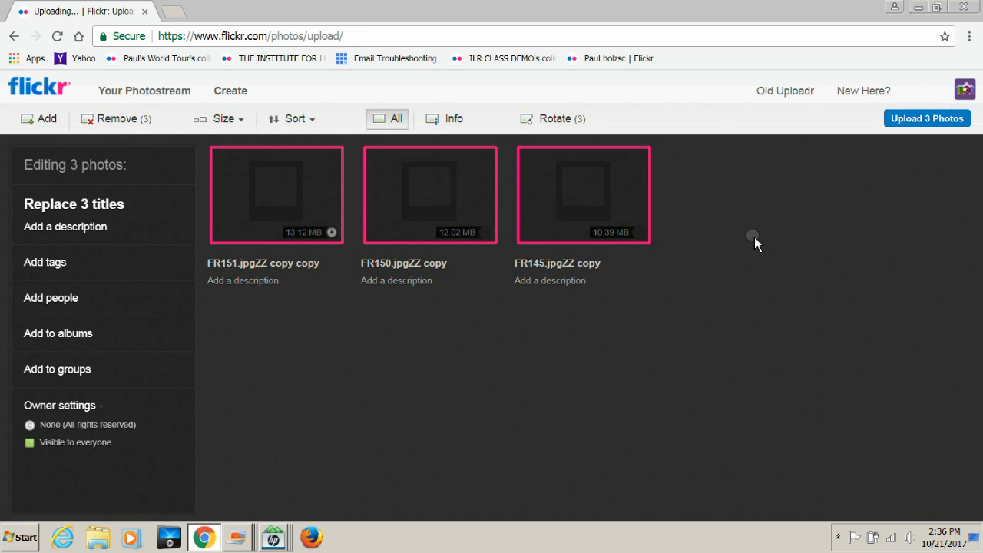
Step: Upload the three new photos publicly, bringing the photostream to 7 photos
left_click(912, 122)
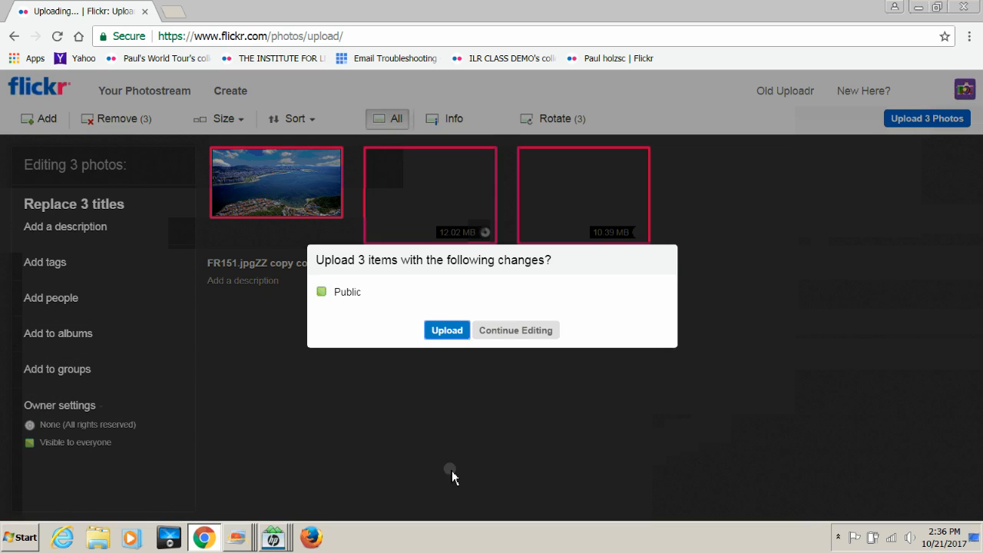
left_click(441, 332)
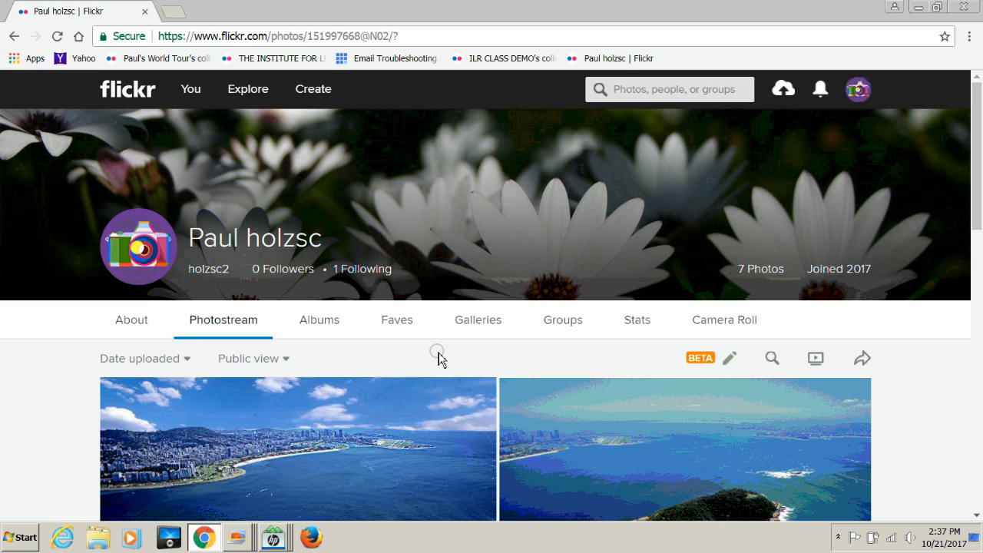
Step: Open the photo organizer from the You menu
scroll(539, 391, "down", 3)
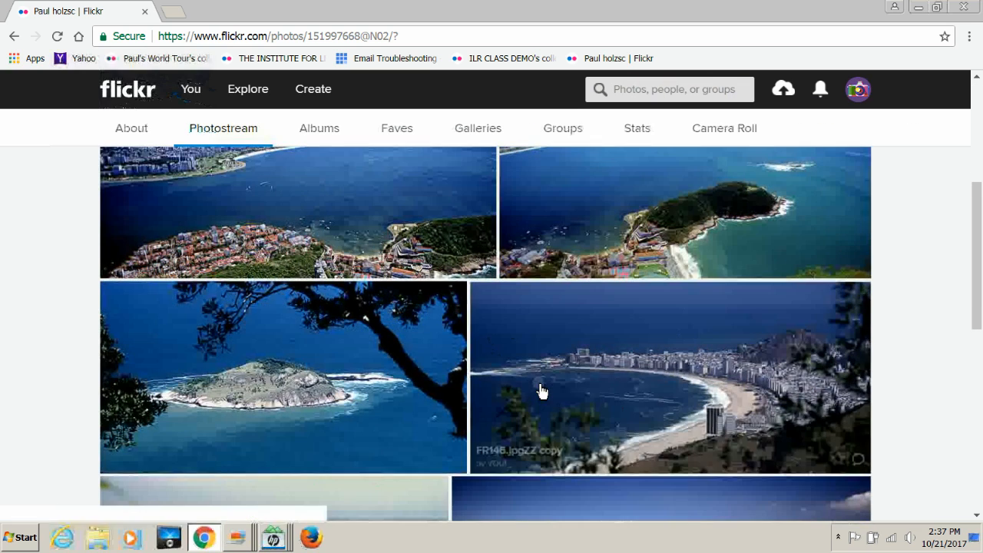
scroll(540, 390, "up", 4)
scroll(510, 408, "down", 10)
scroll(510, 408, "up", 10)
mouse_move(190, 89)
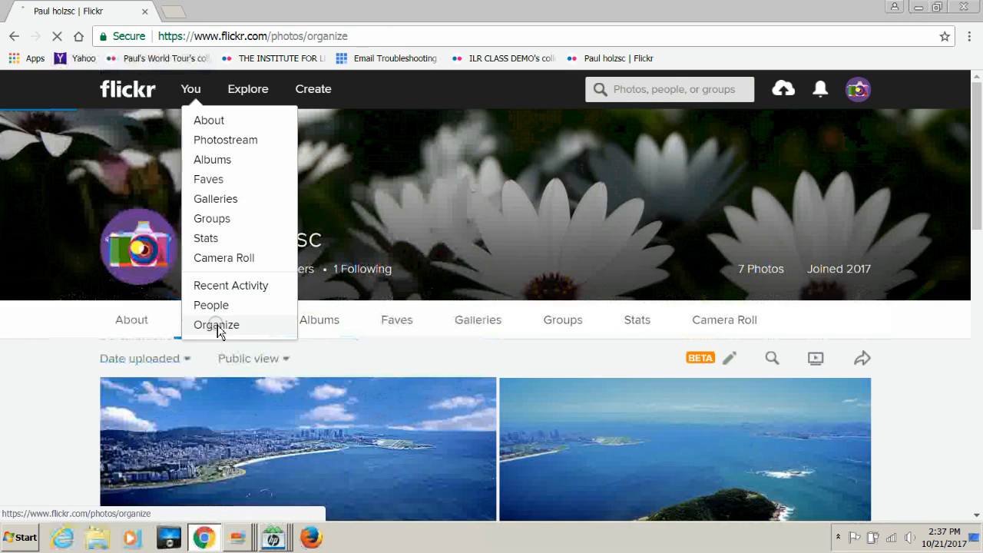
left_click(218, 324)
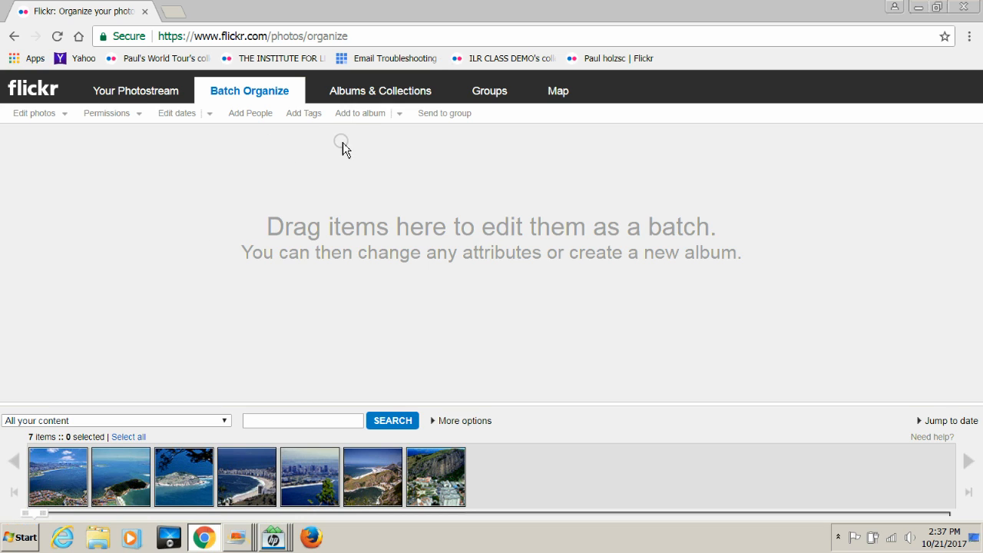
Step: Try adding to an existing album, dismiss the empty-batch alert, and switch to Albums & Collections
left_click(401, 120)
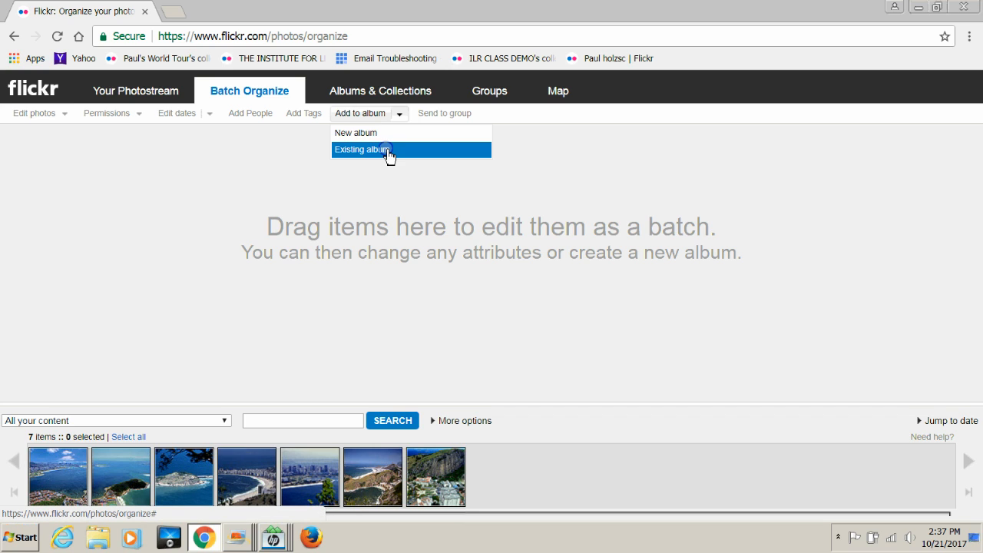
left_click(386, 151)
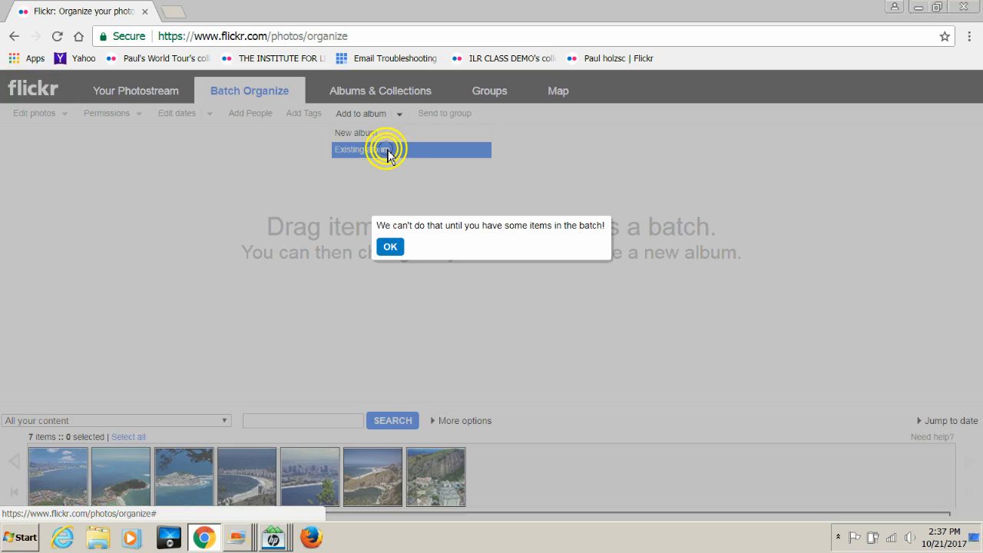
left_click(390, 246)
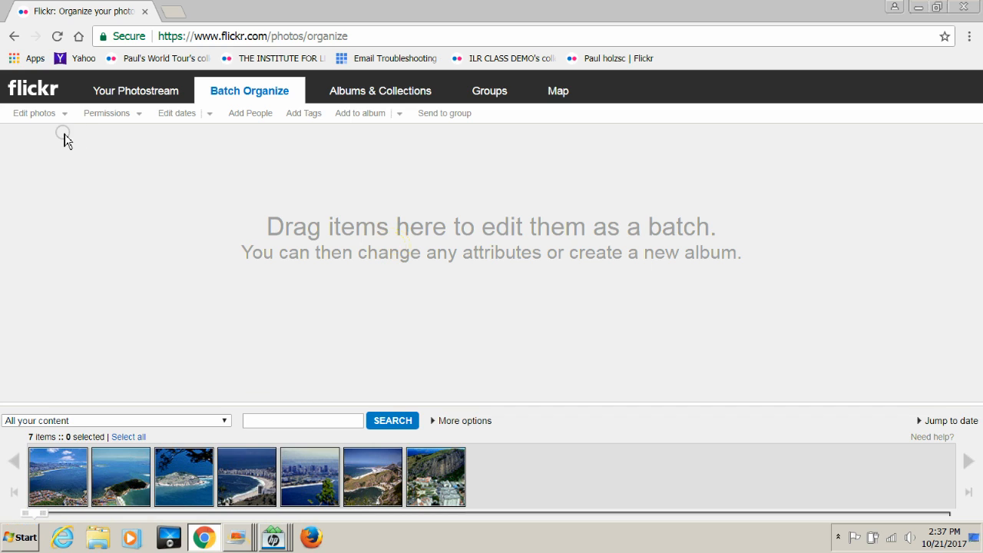
left_click(364, 97)
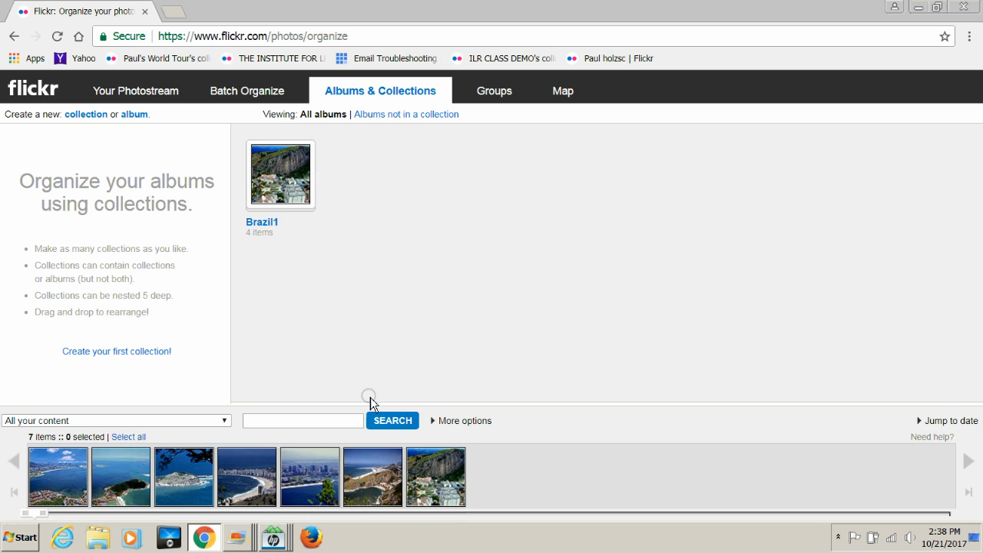
Step: Add the first newly uploaded filmstrip photo to Brazil1 and save the album
left_click(292, 187)
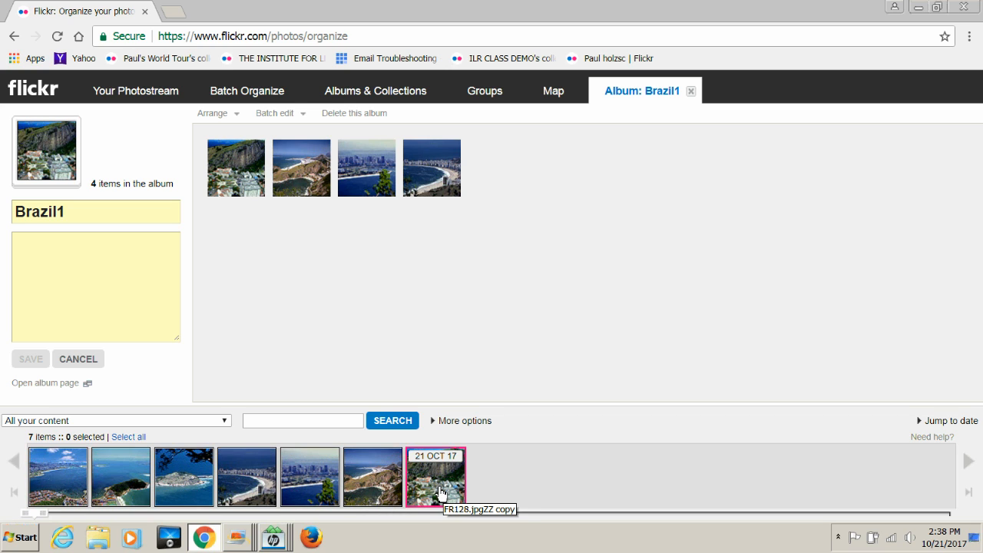
left_click_drag(440, 489, 439, 487)
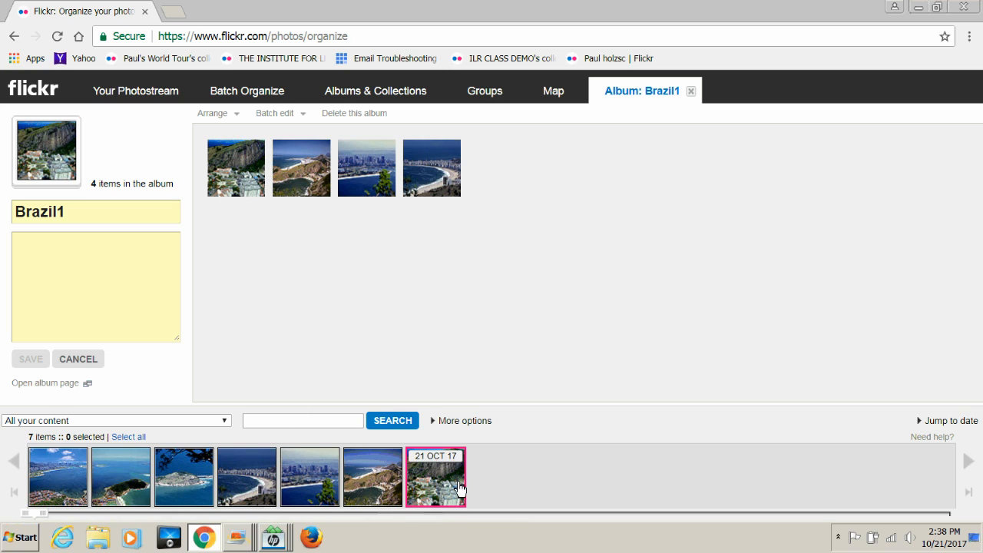
left_click_drag(436, 489, 441, 353)
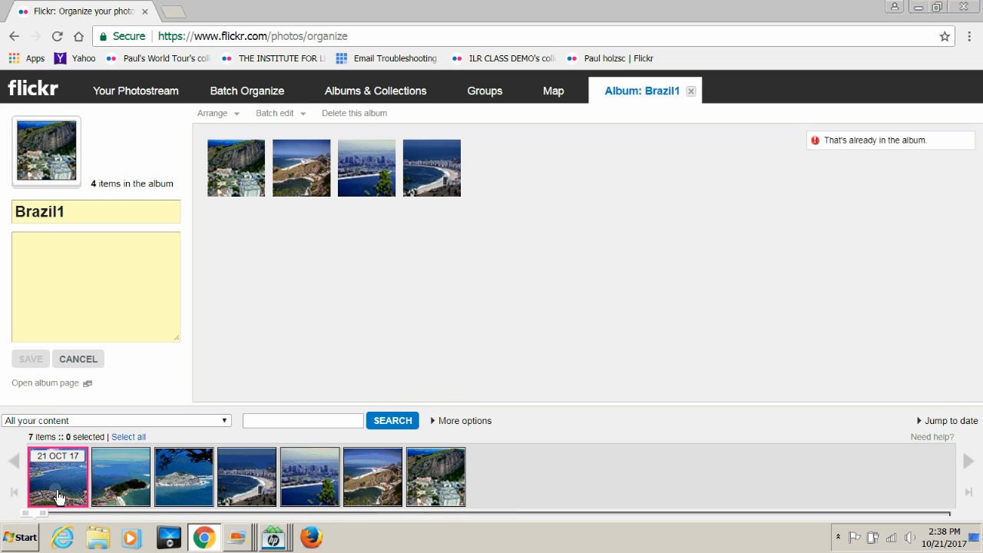
left_click_drag(58, 496, 259, 362)
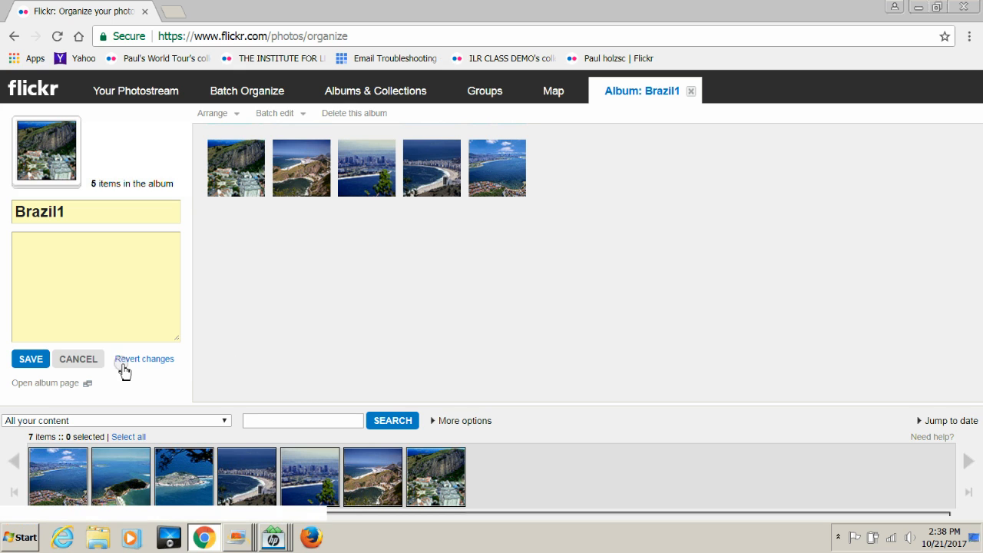
left_click(31, 361)
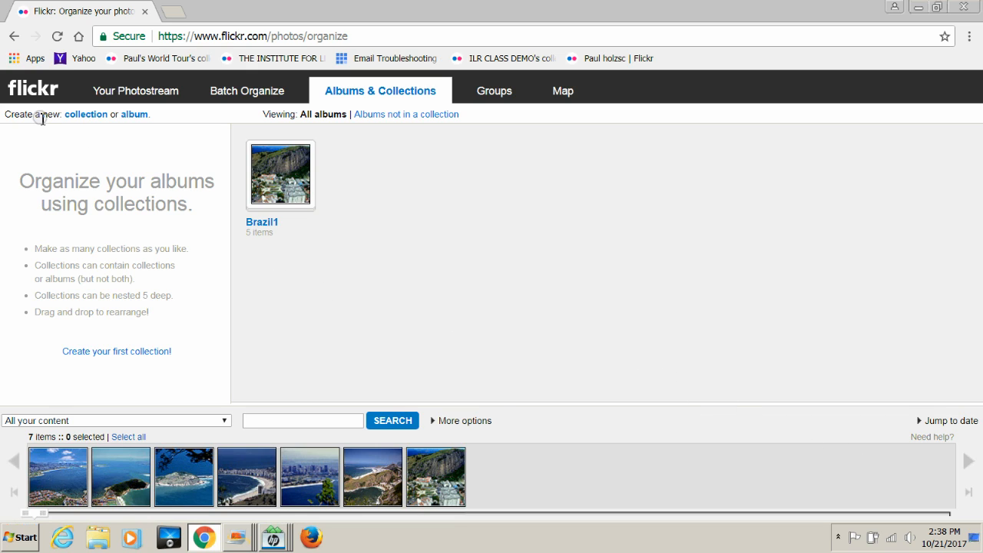
Step: Start a new album and title it 'Brazil2'
left_click(133, 115)
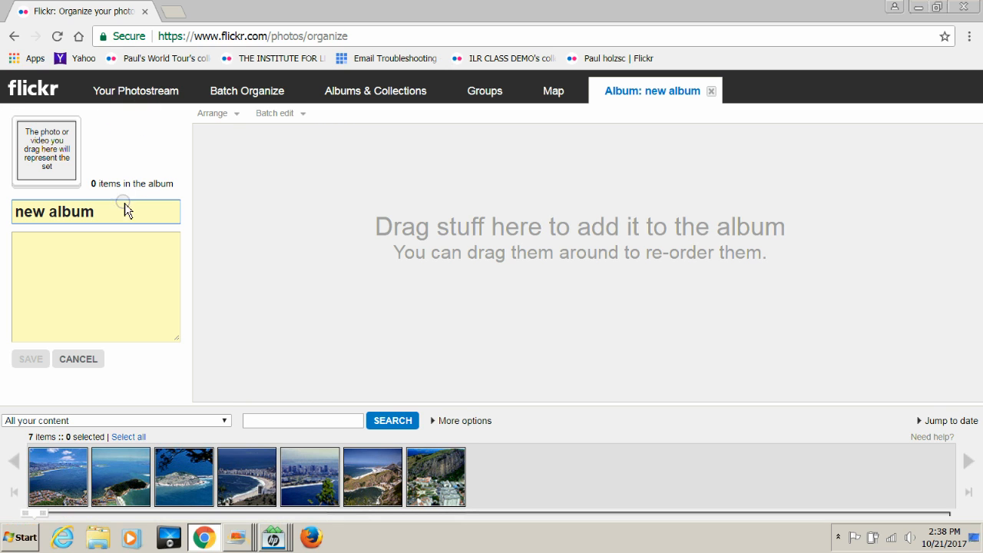
left_click_drag(120, 207, 4, 219)
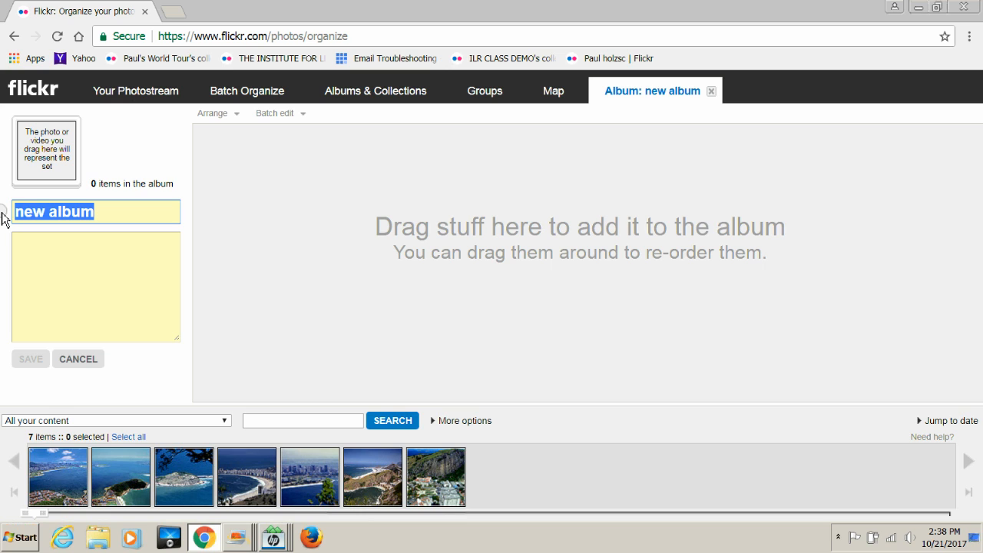
key("BackSpace")
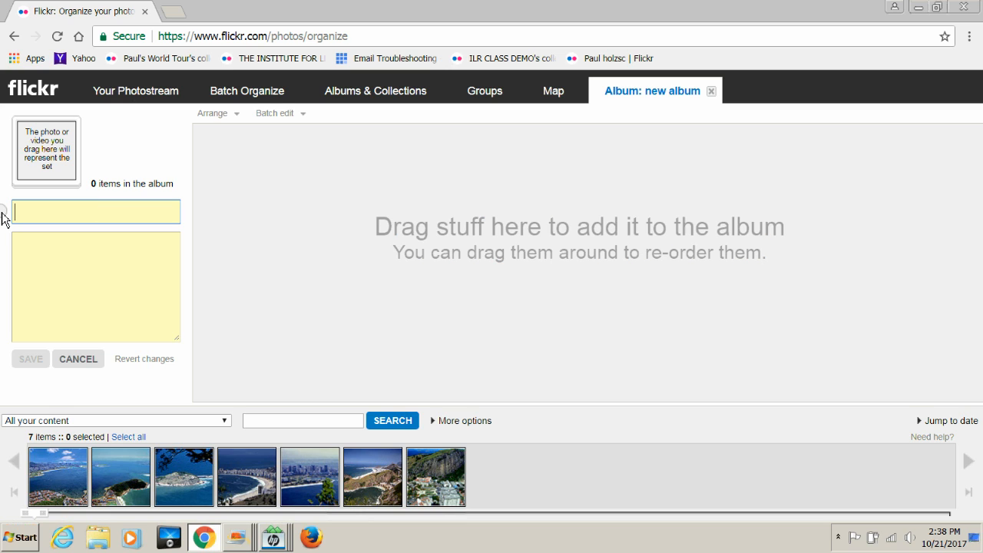
type("B")
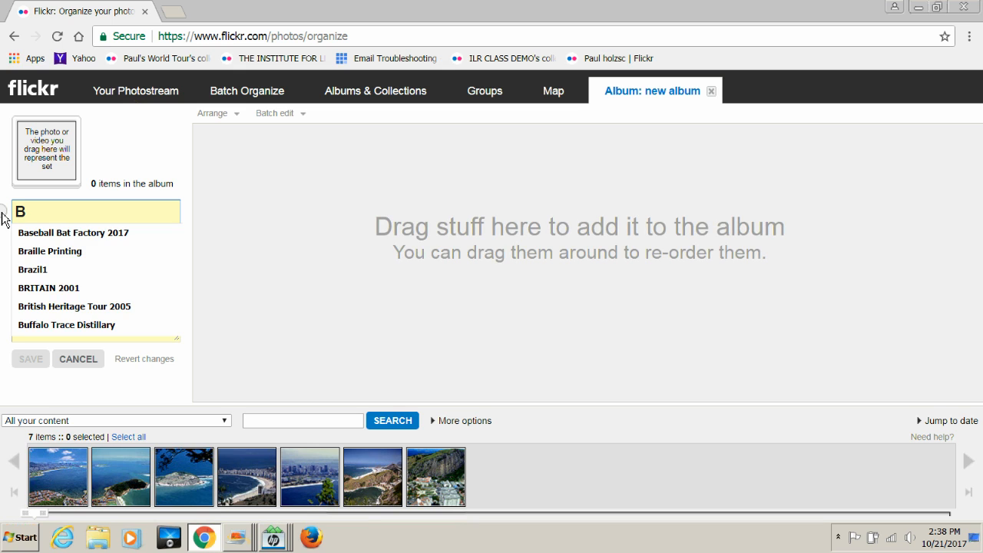
type("razil")
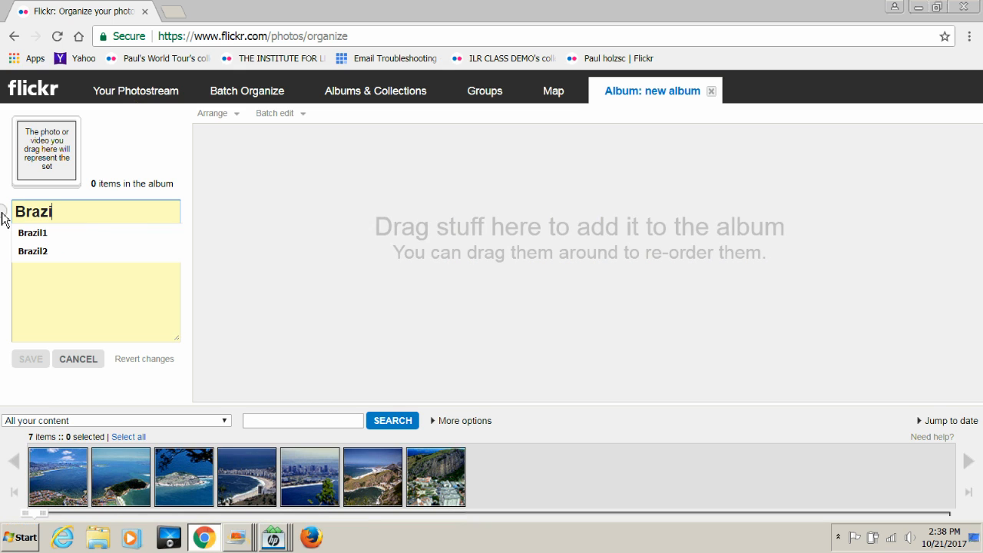
type("2")
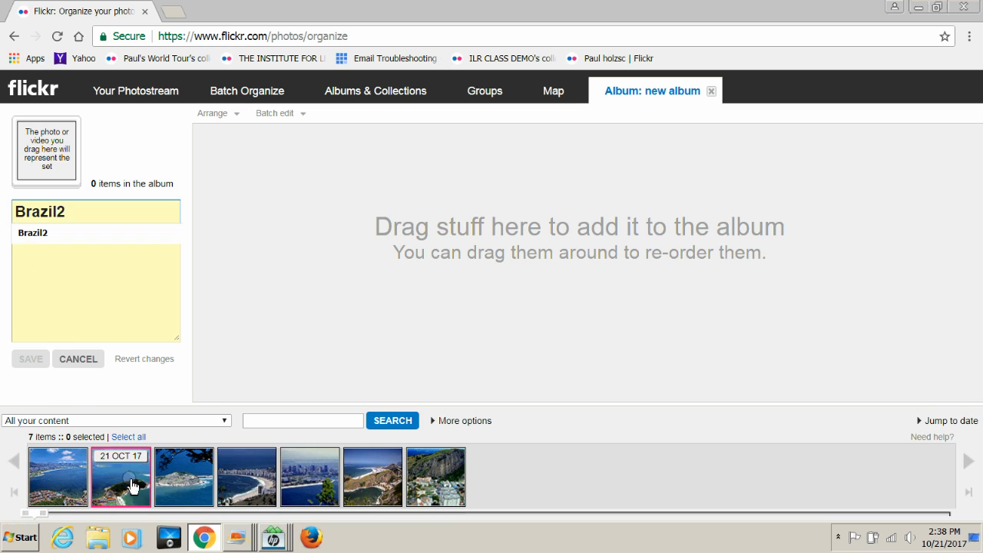
Step: Add the island, beach, skyline, coastline and last photos to Brazil2 and save
left_click_drag(178, 500, 229, 266)
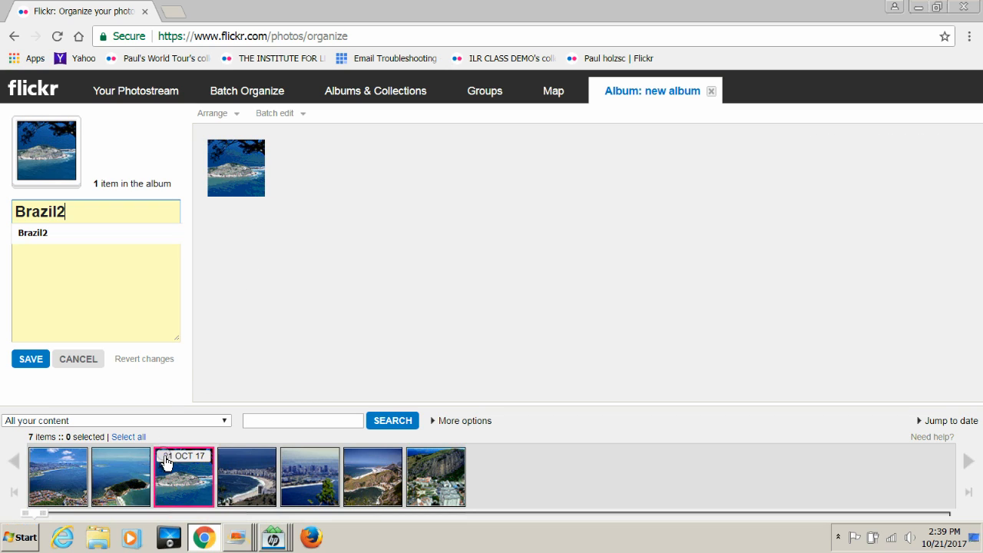
left_click_drag(276, 493, 310, 358)
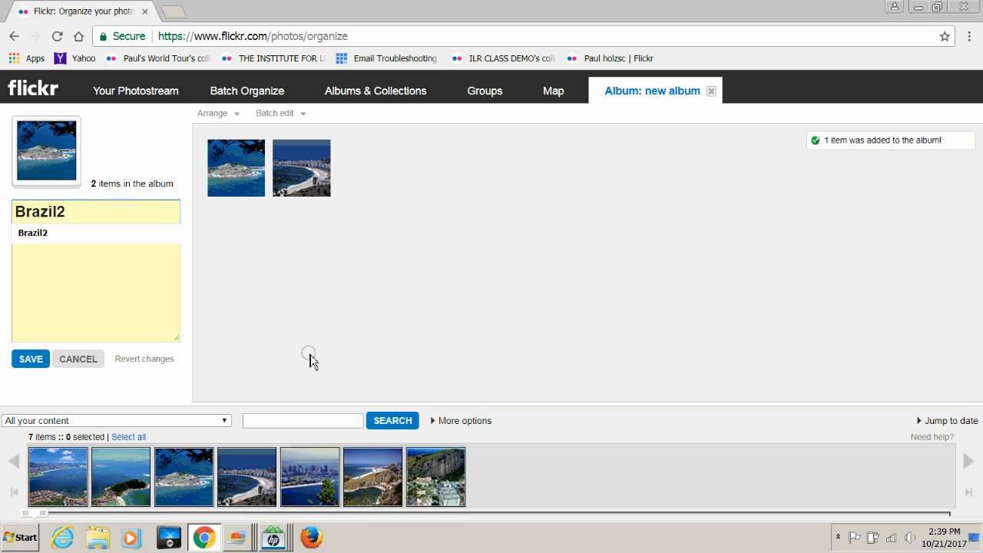
left_click_drag(314, 469, 374, 316)
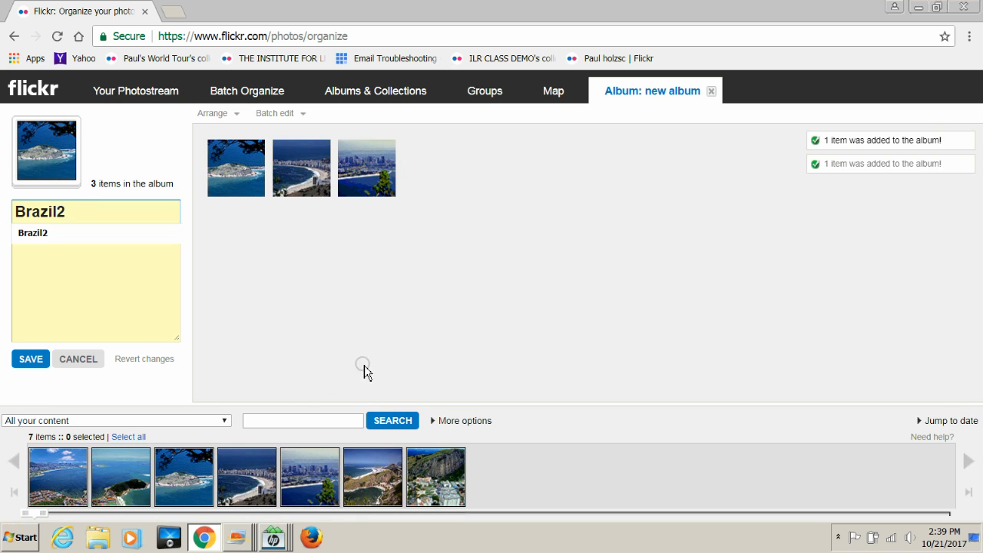
left_click_drag(357, 483, 422, 306)
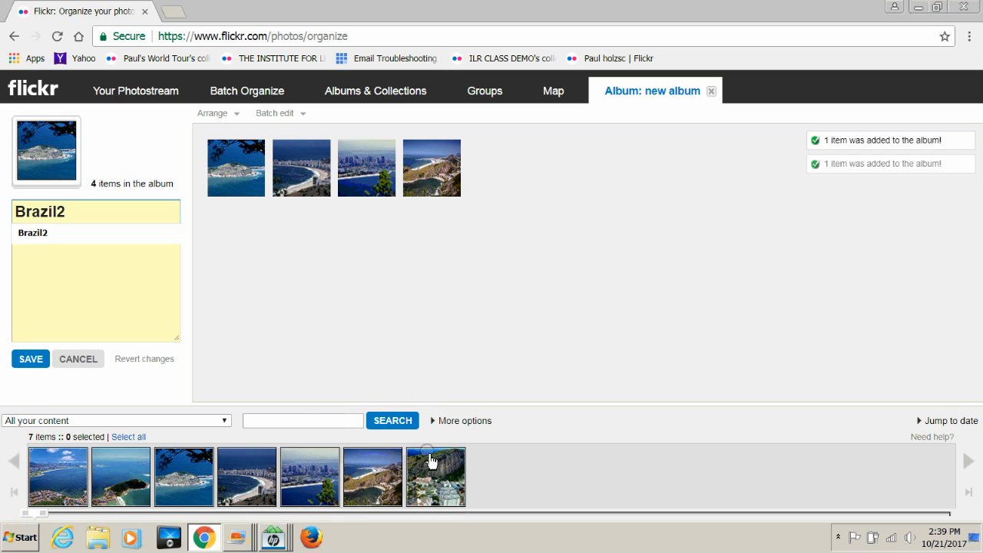
left_click_drag(430, 461, 500, 330)
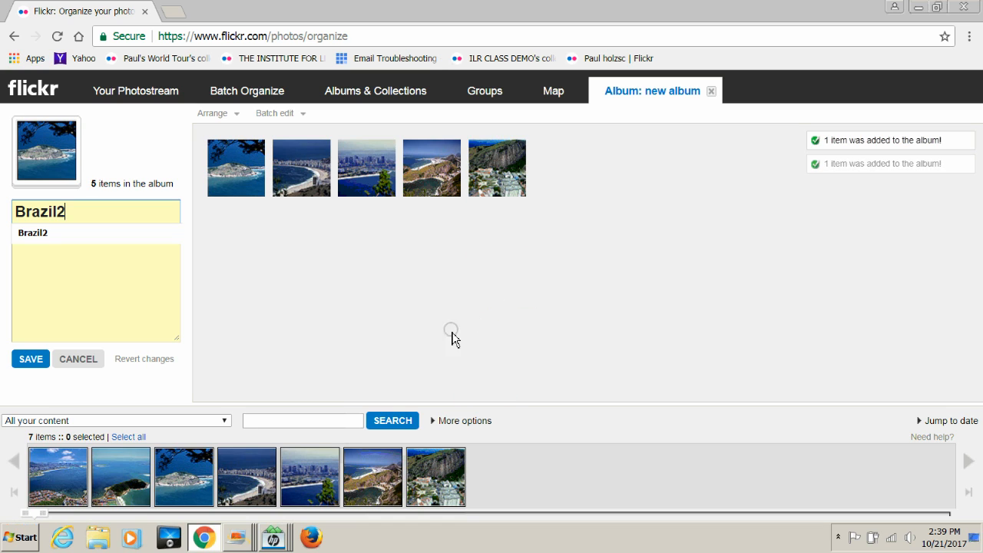
left_click(32, 359)
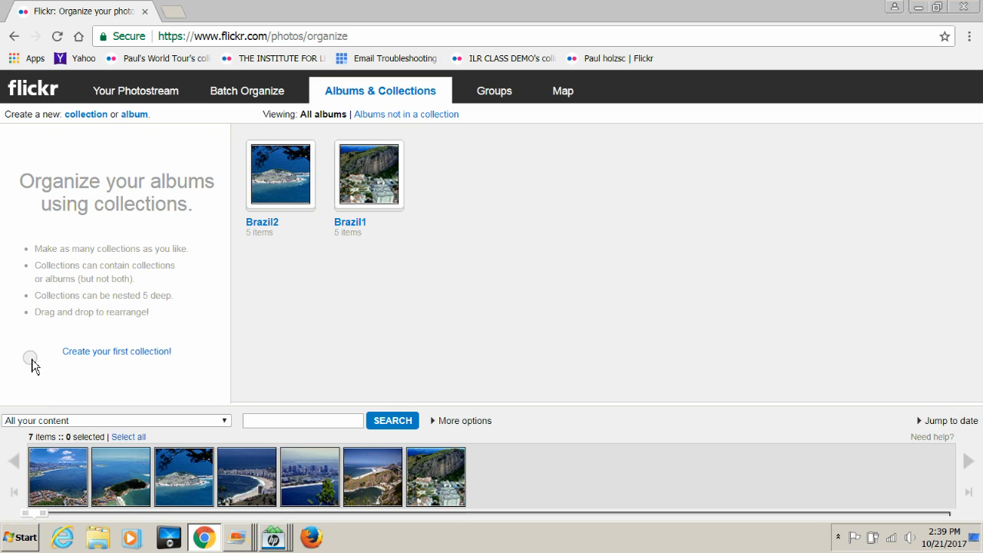
Step: Go to the photostream and show the profile's Albums page
double_click(132, 115)
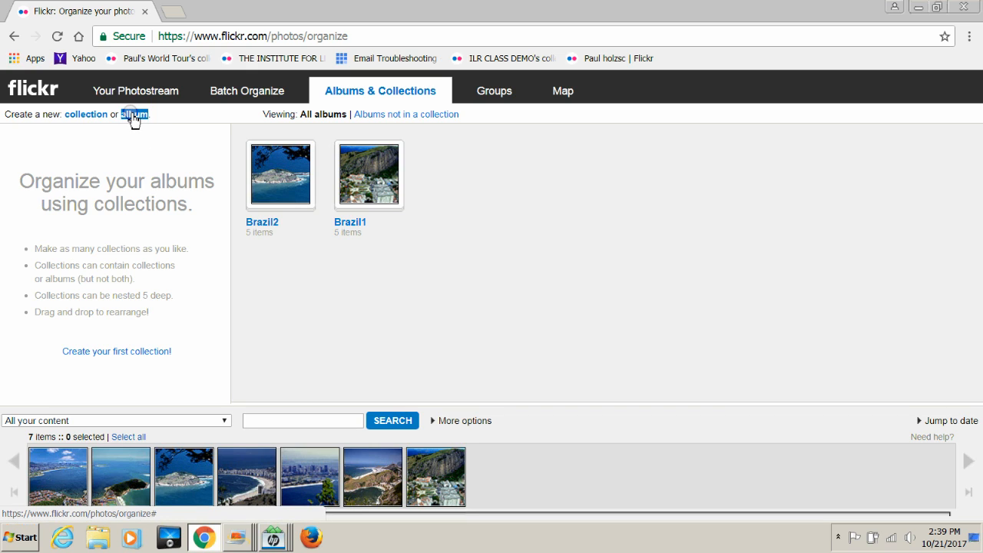
left_click(141, 92)
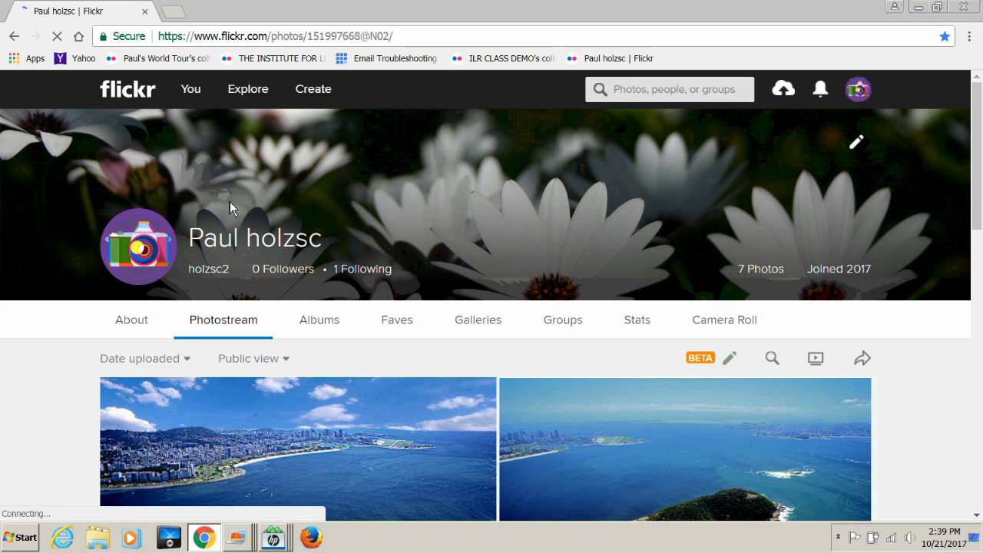
left_click(320, 324)
left_click(319, 320)
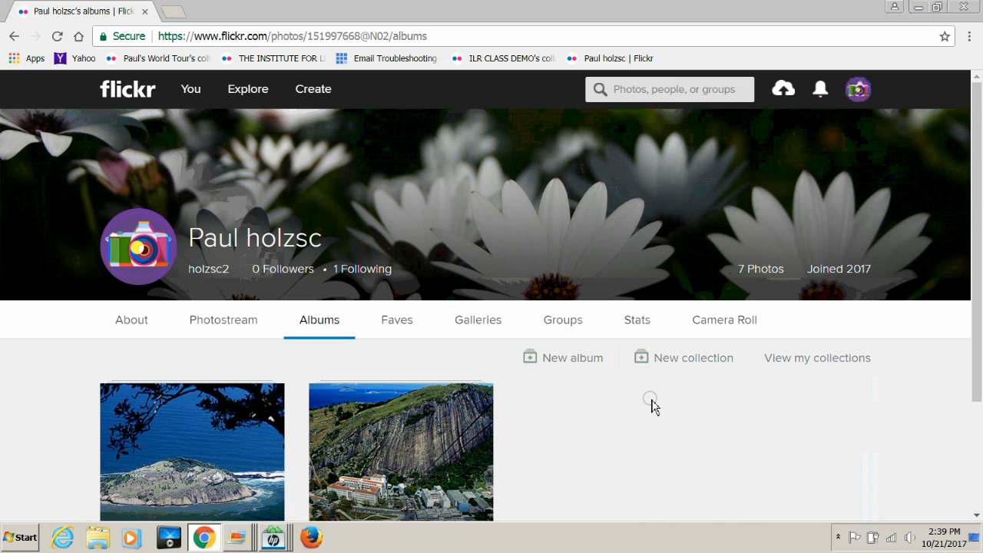
Step: Check the collections page, return to Albums, and start a new collection in the Organizr
left_click(801, 360)
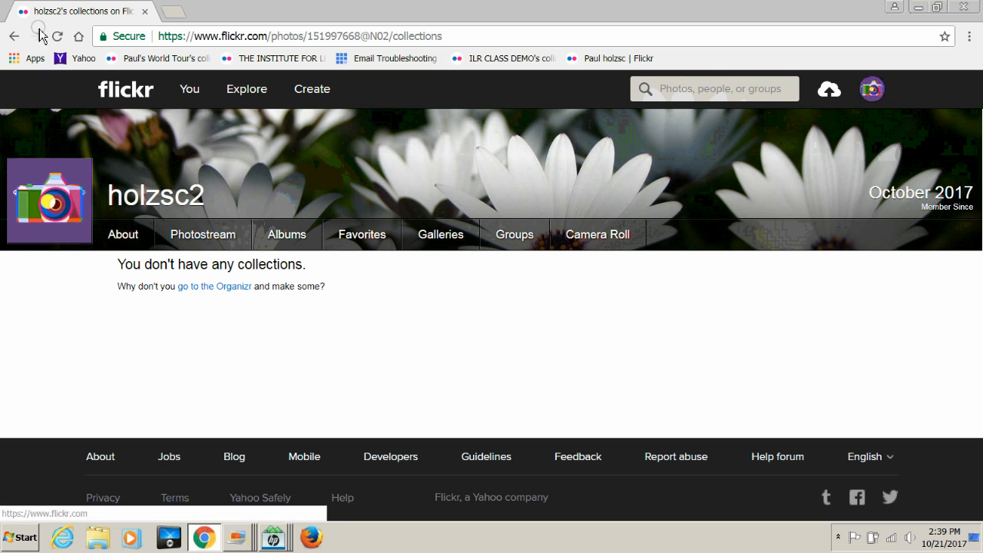
left_click(13, 37)
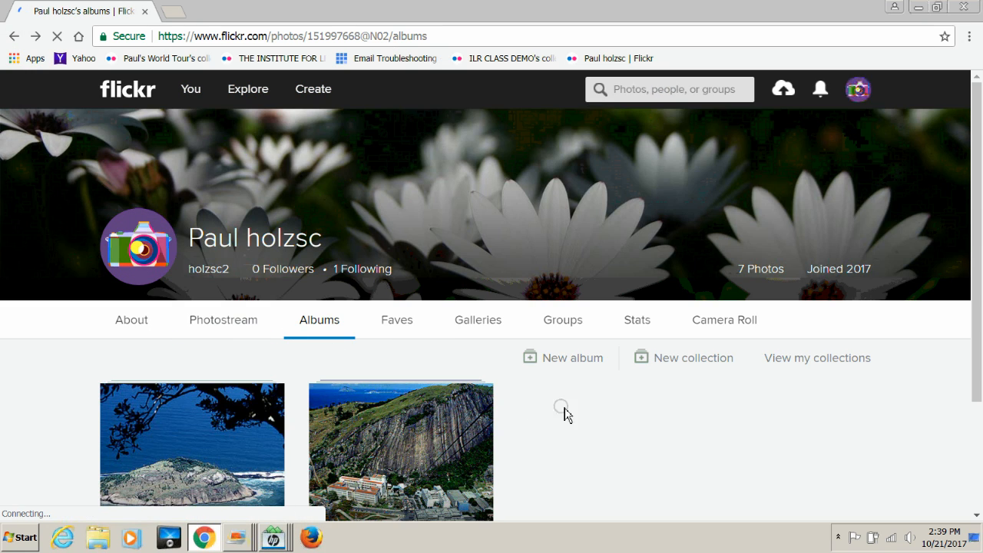
left_click(671, 363)
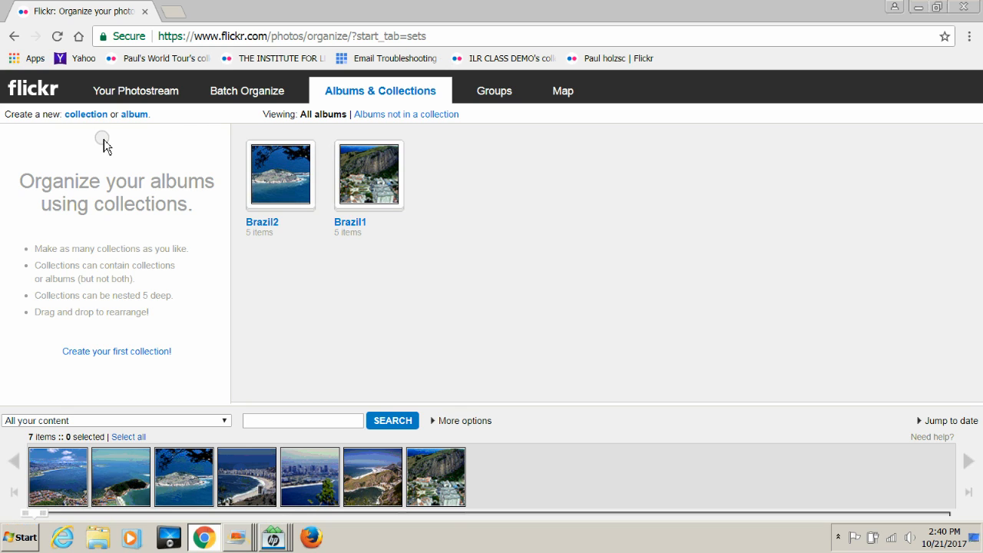
double_click(86, 116)
Step: Create a collection titled 'South America'
left_click(86, 117)
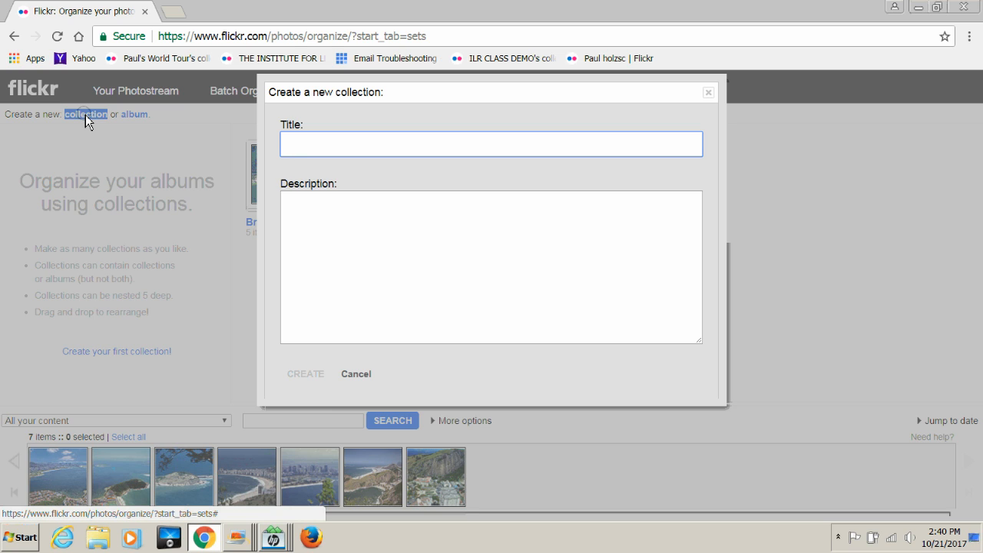
type("So")
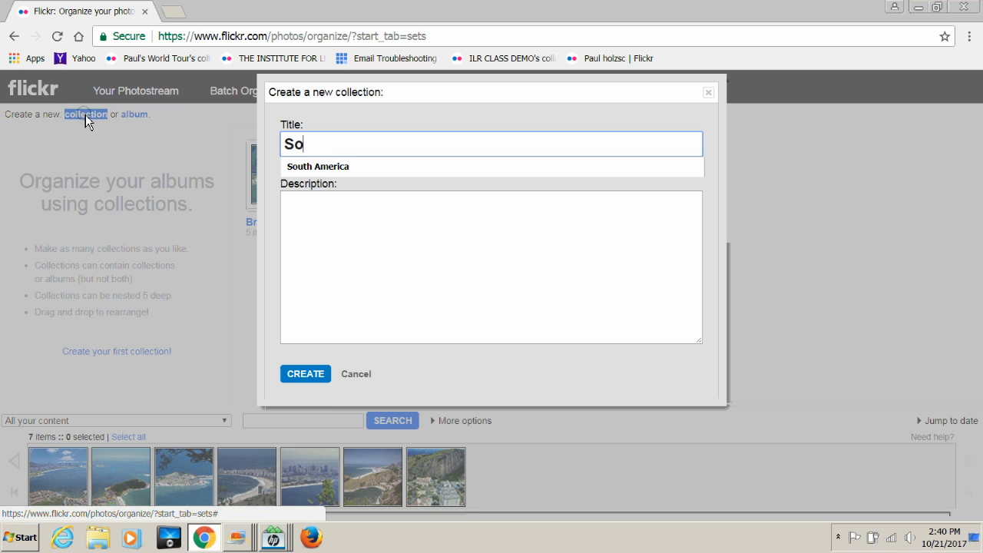
type("uth America")
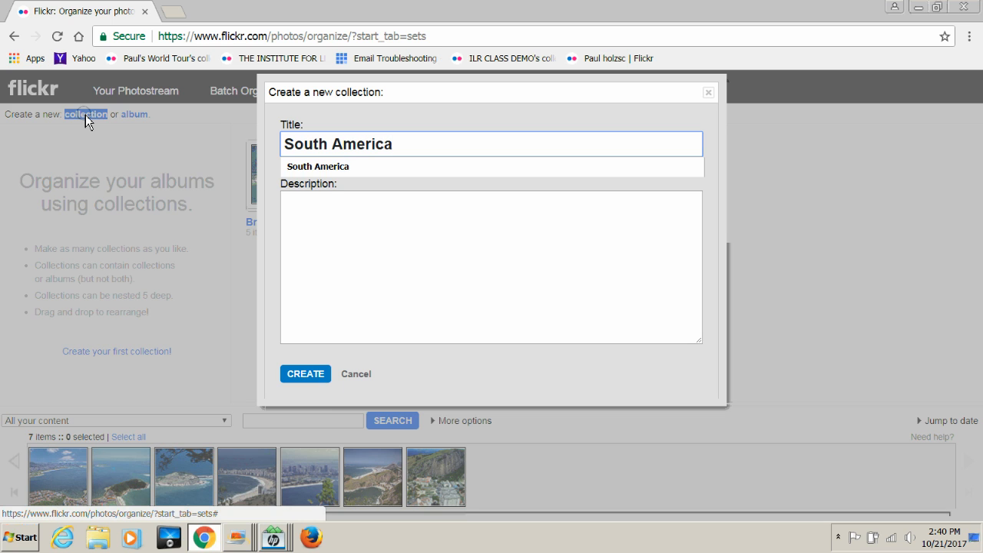
left_click(313, 376)
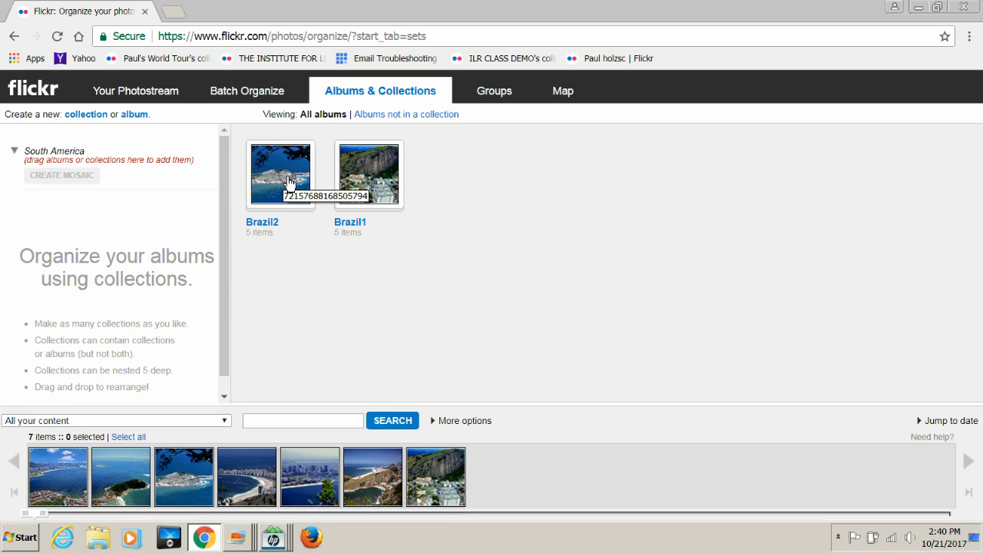
Step: Put Brazil2 above Brazil1 in South America, then generate and save its cover mosaic
left_click_drag(291, 180, 92, 172)
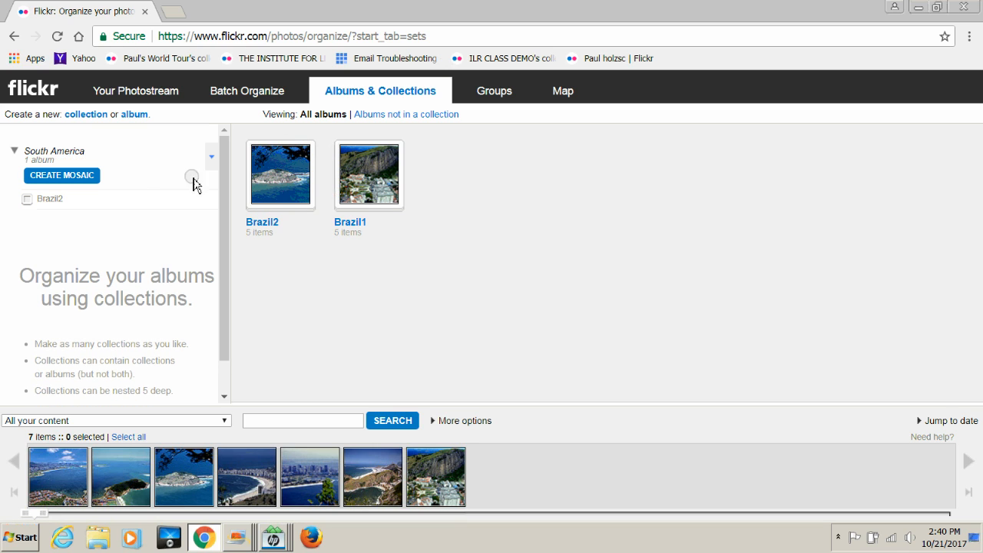
left_click_drag(361, 182, 92, 198)
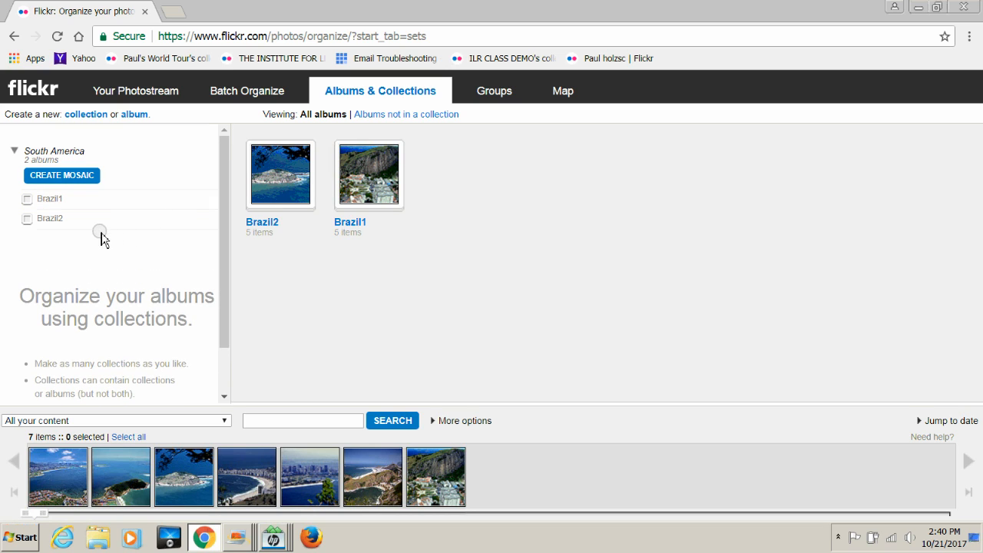
left_click_drag(45, 221, 106, 218)
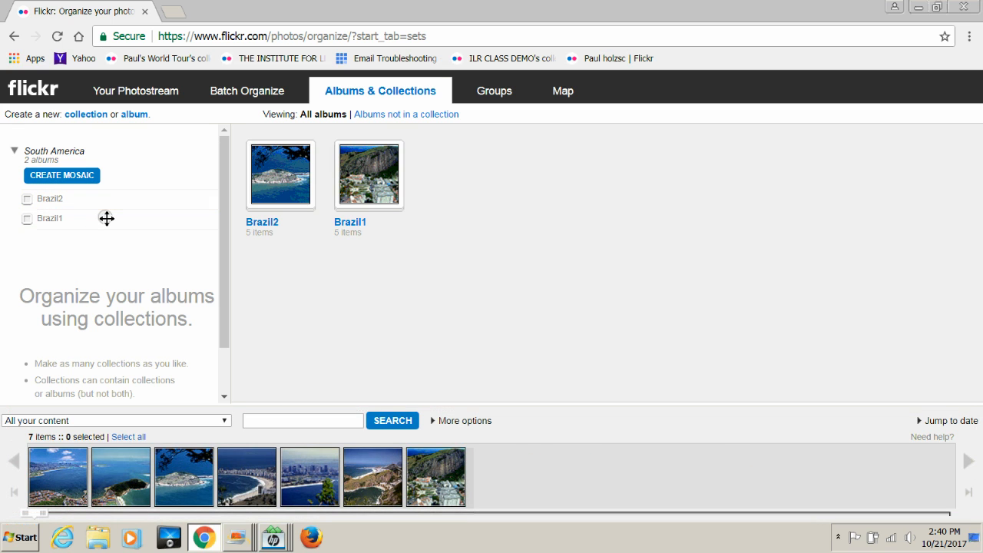
left_click(69, 176)
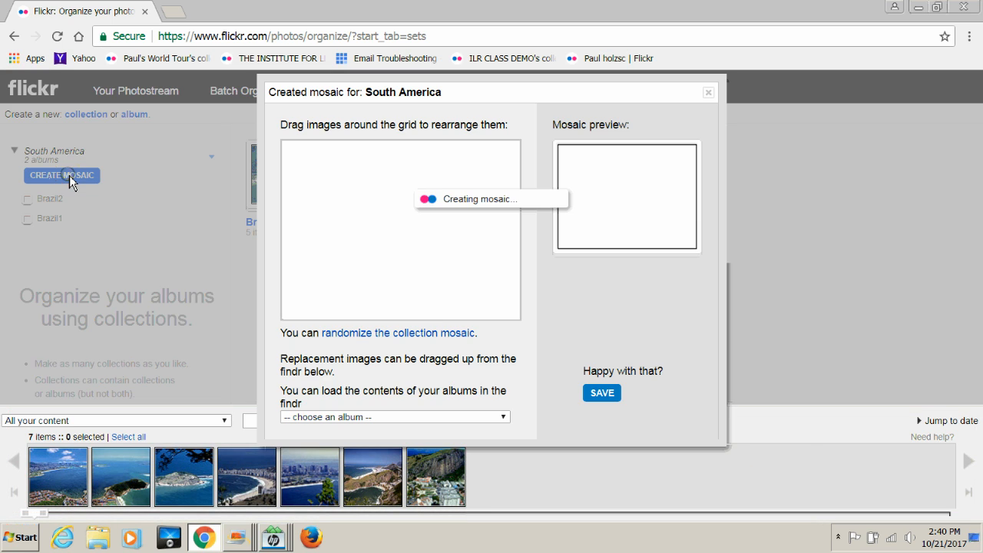
left_click(394, 232)
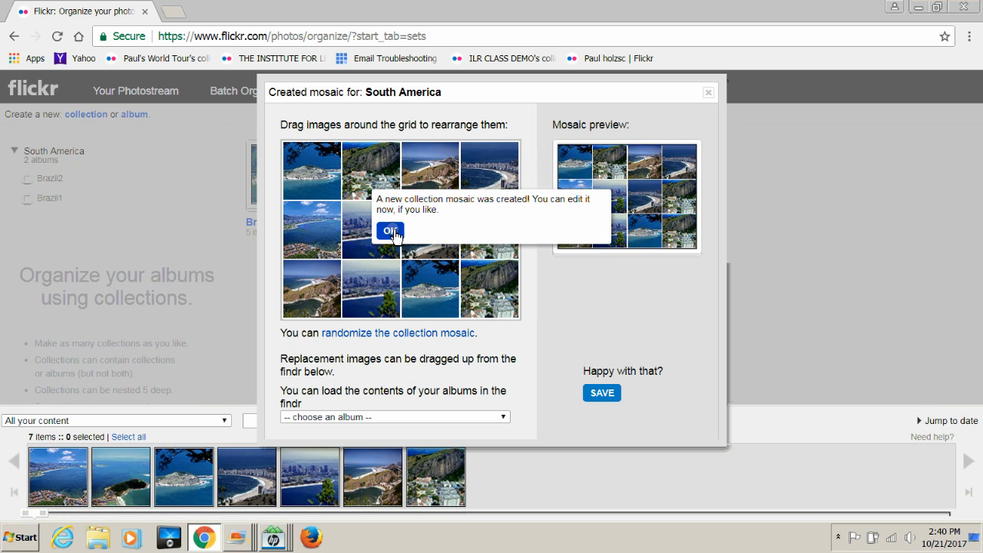
left_click(598, 395)
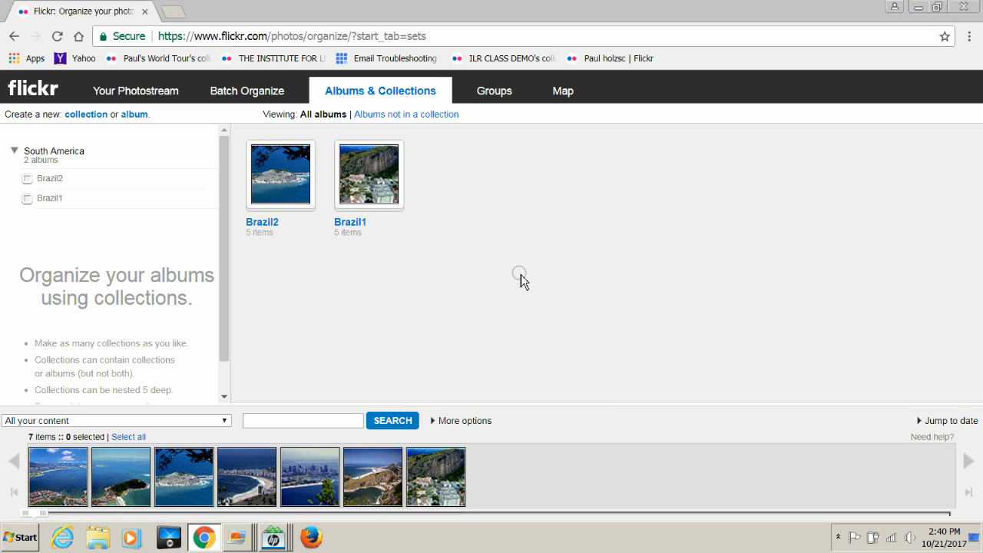
Step: Title the fifth photo 'Rio1' with the description '1995' and save it
double_click(311, 482)
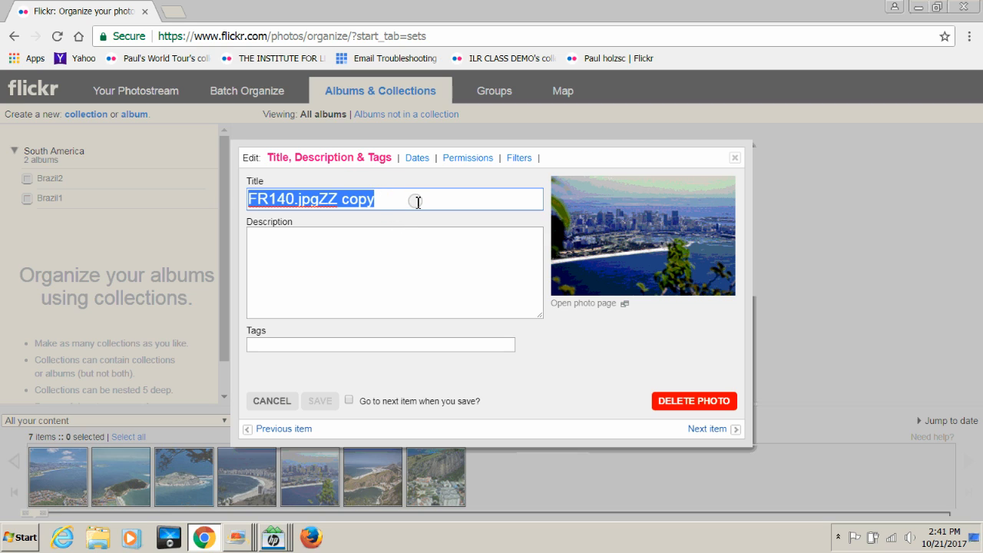
key("BackSpace")
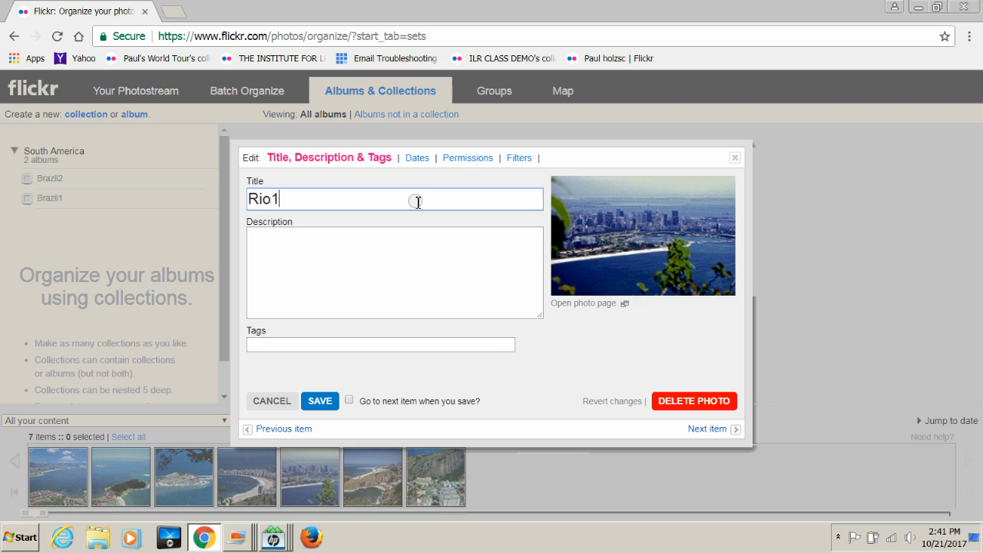
left_click(315, 241)
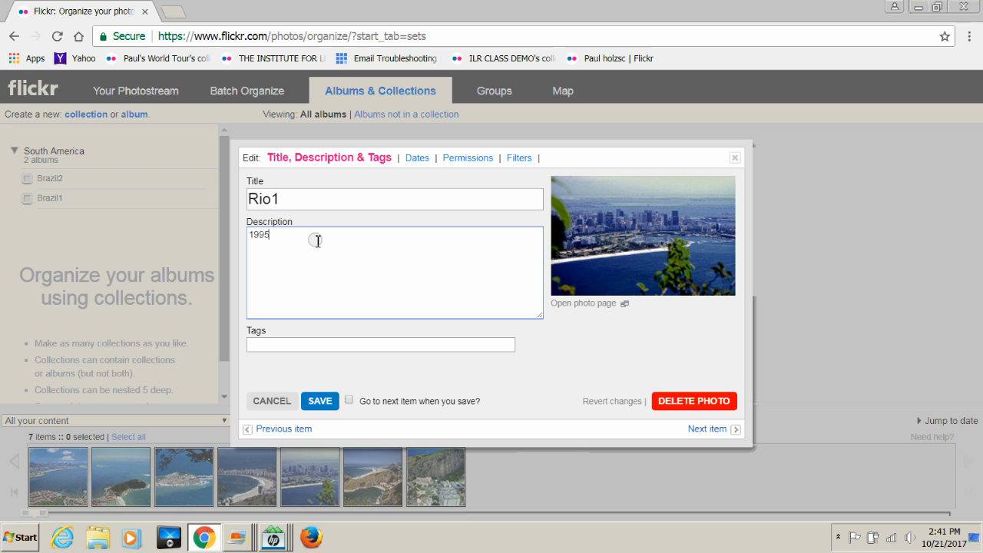
left_click(319, 403)
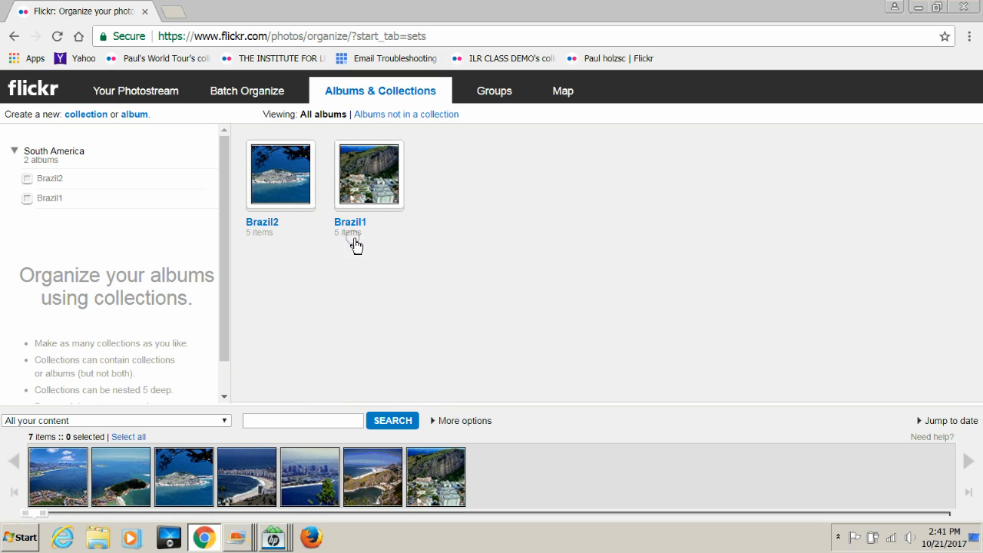
Step: Rename the Brazil1 album to 'Brazil 1995'
left_click(371, 188)
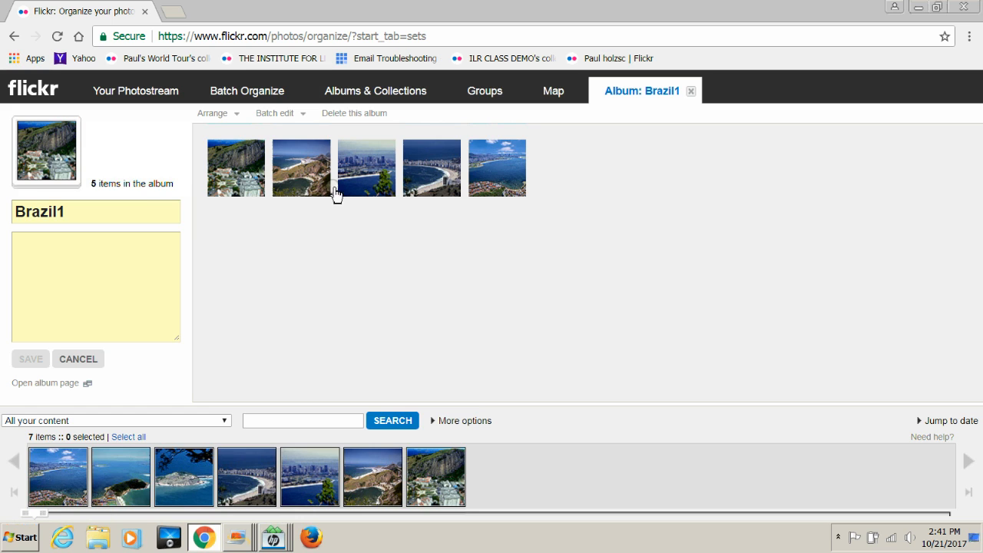
left_click(100, 207)
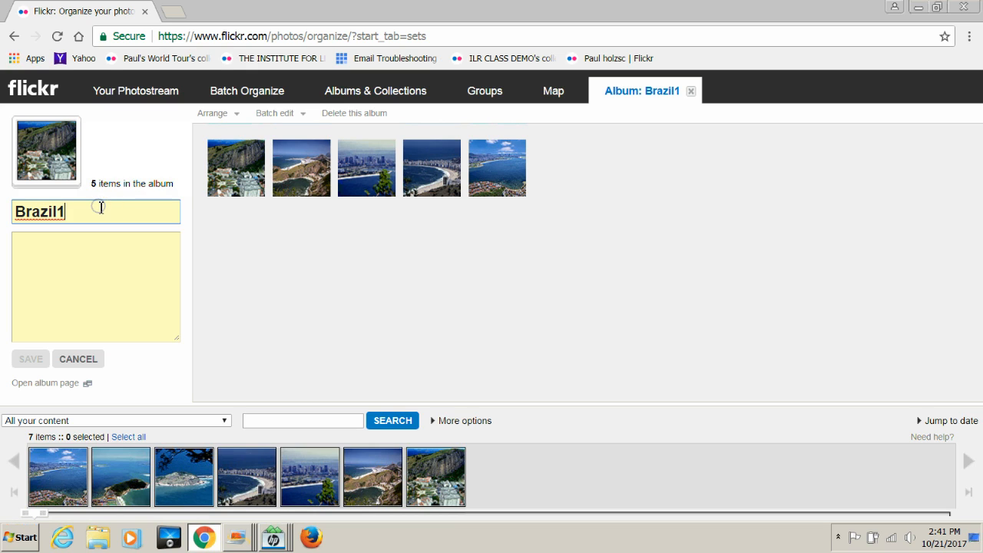
key("BackSpace")
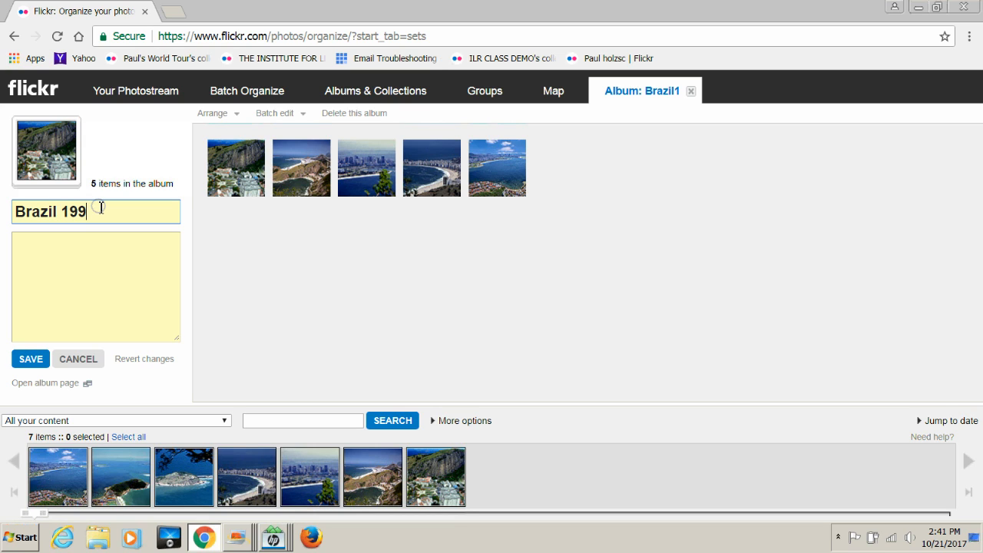
key("Return")
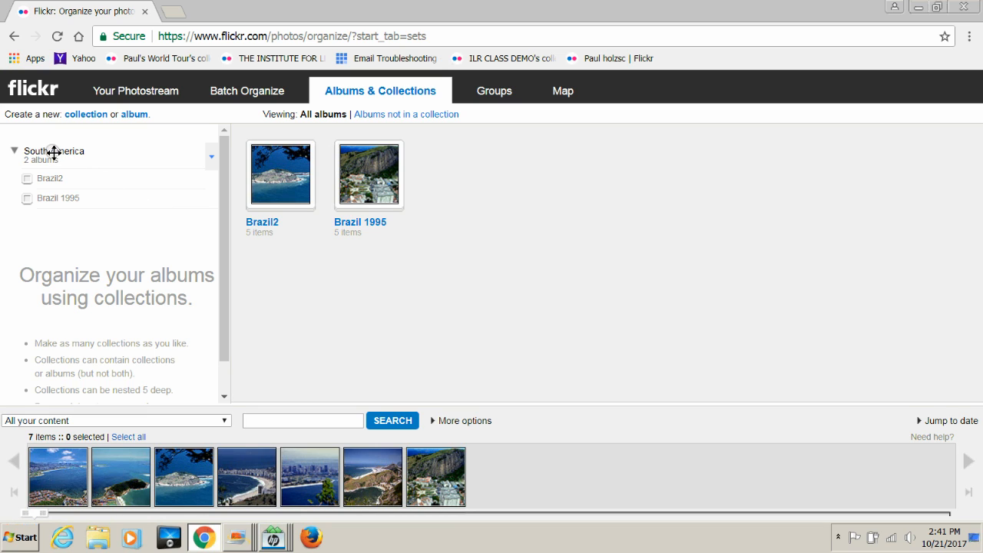
Step: Rename the South America collection to 'South America 1995' and save
left_click(14, 151)
left_click(15, 152)
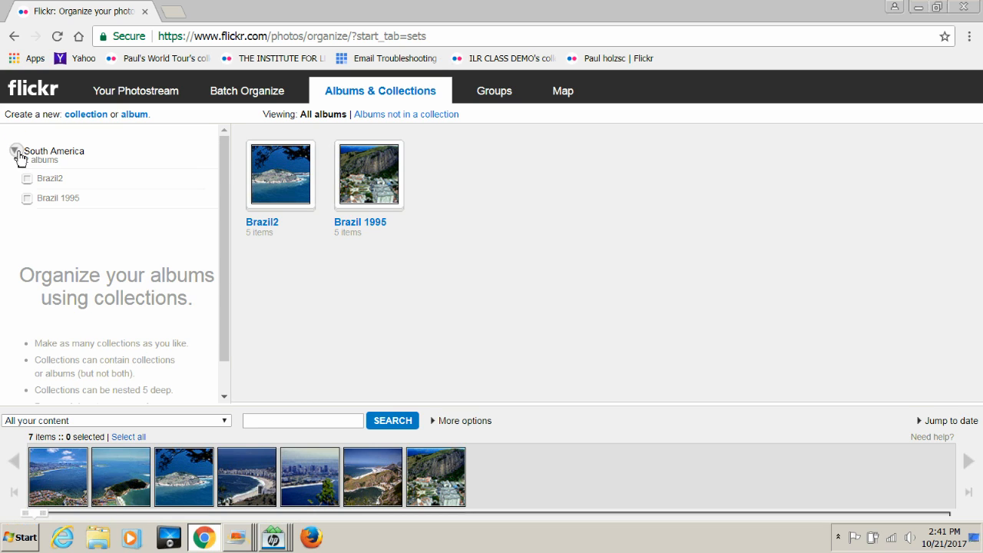
left_click(15, 152)
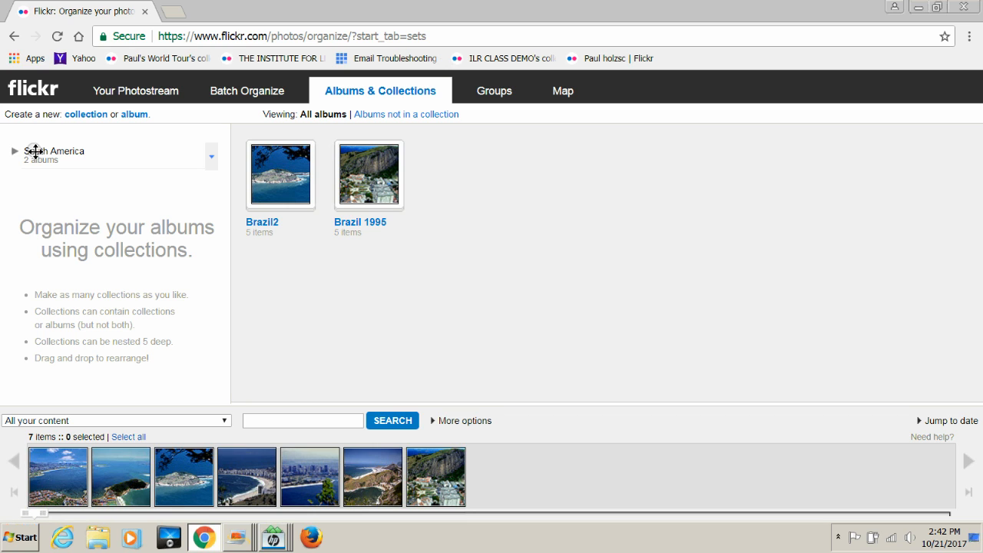
left_click(38, 151)
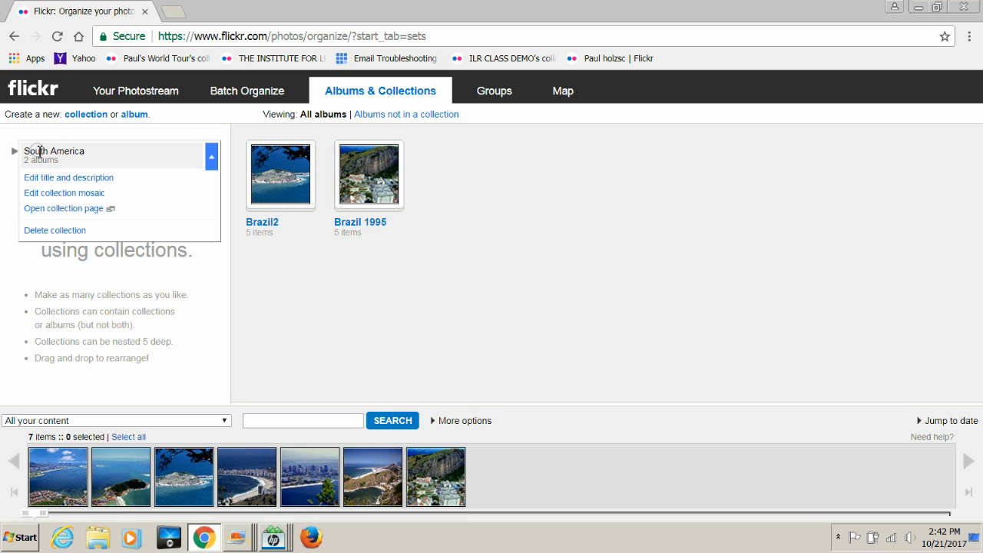
left_click(63, 178)
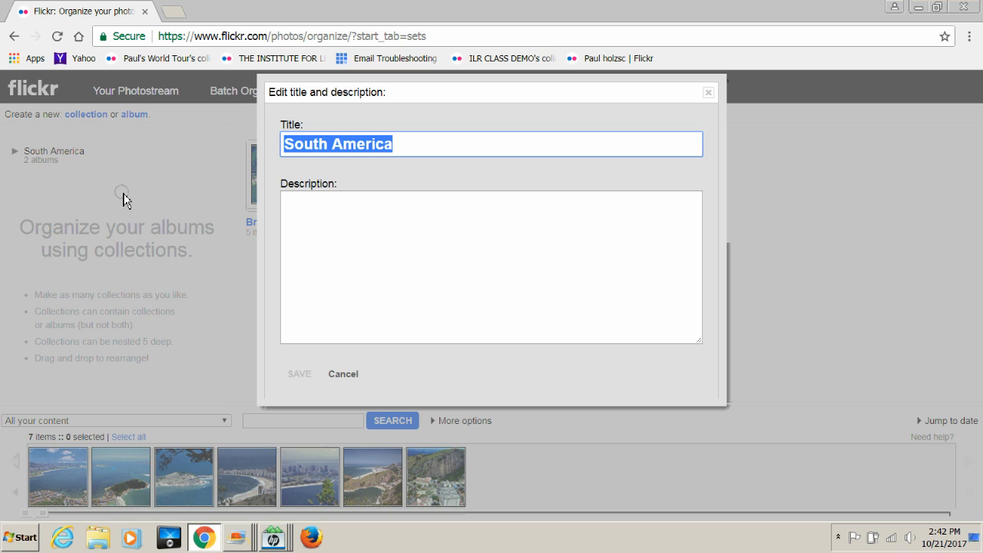
left_click(438, 149)
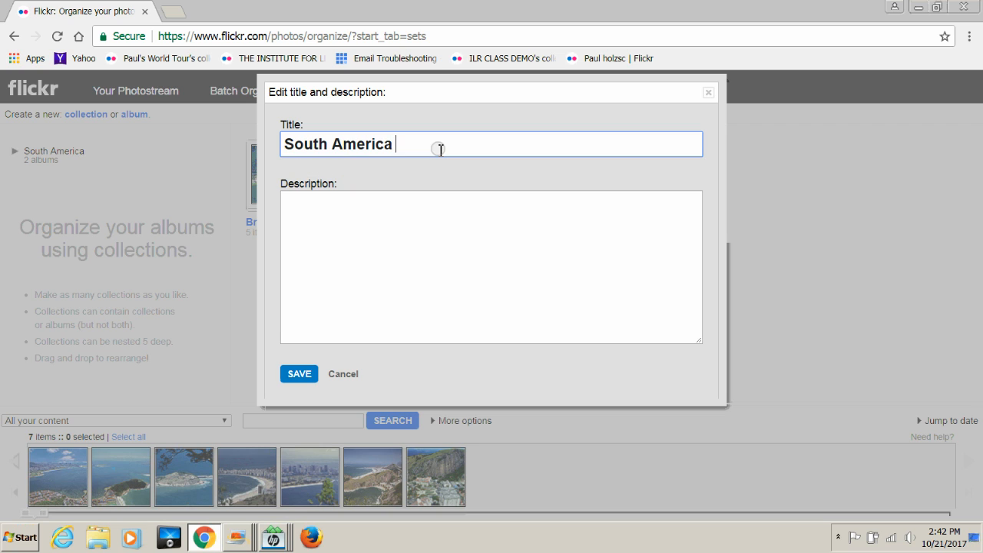
type("1995")
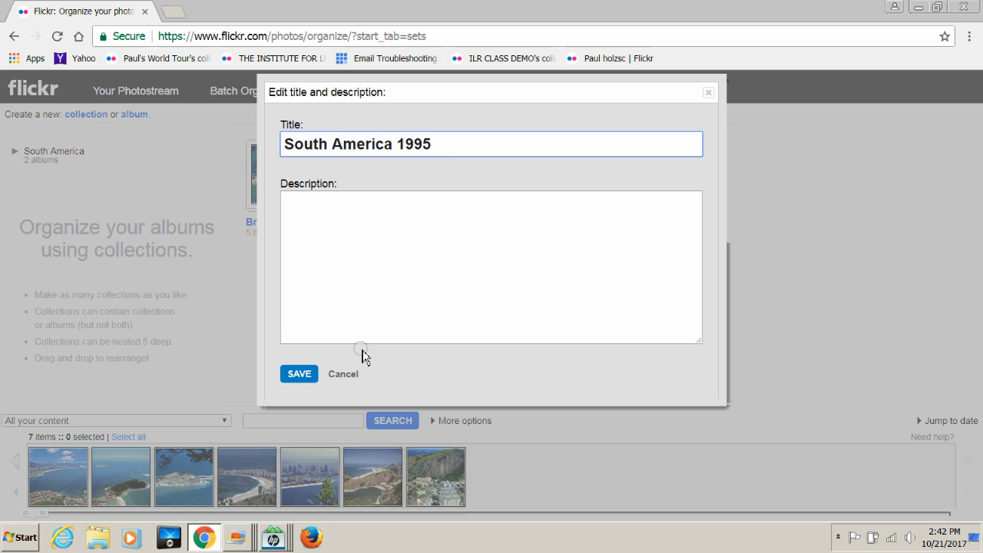
left_click(306, 374)
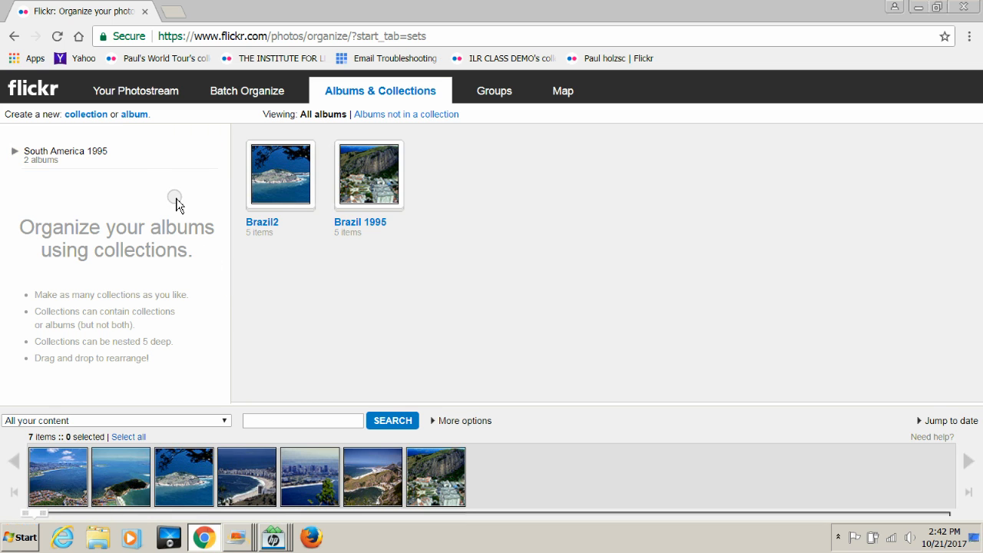
Step: Expand South America 1995 to check its two albums, then collapse it
left_click(15, 153)
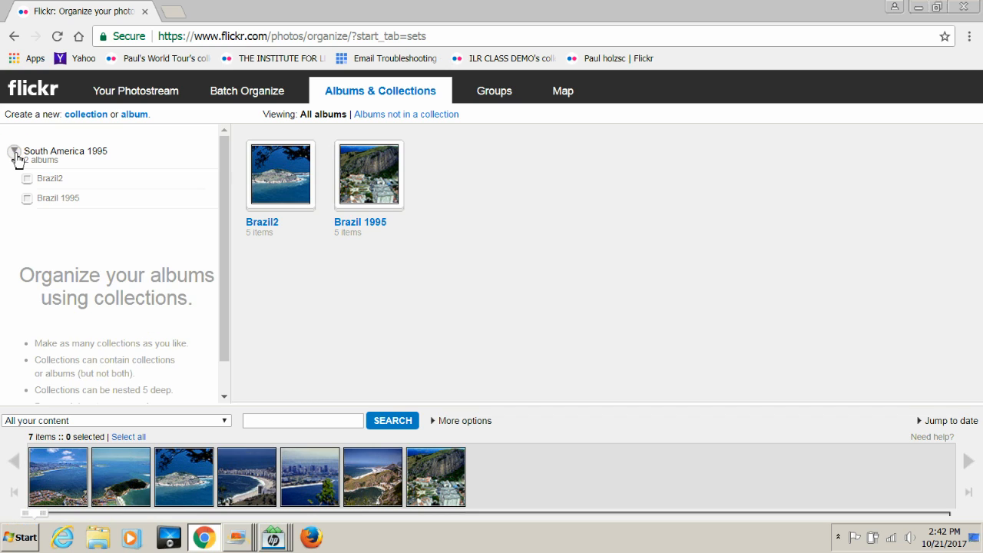
left_click(16, 153)
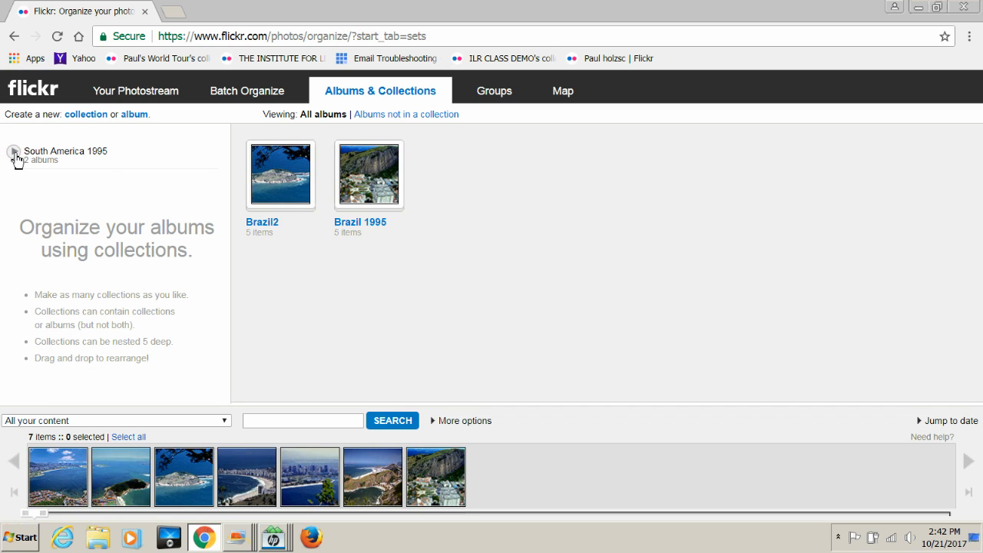
left_click(62, 154)
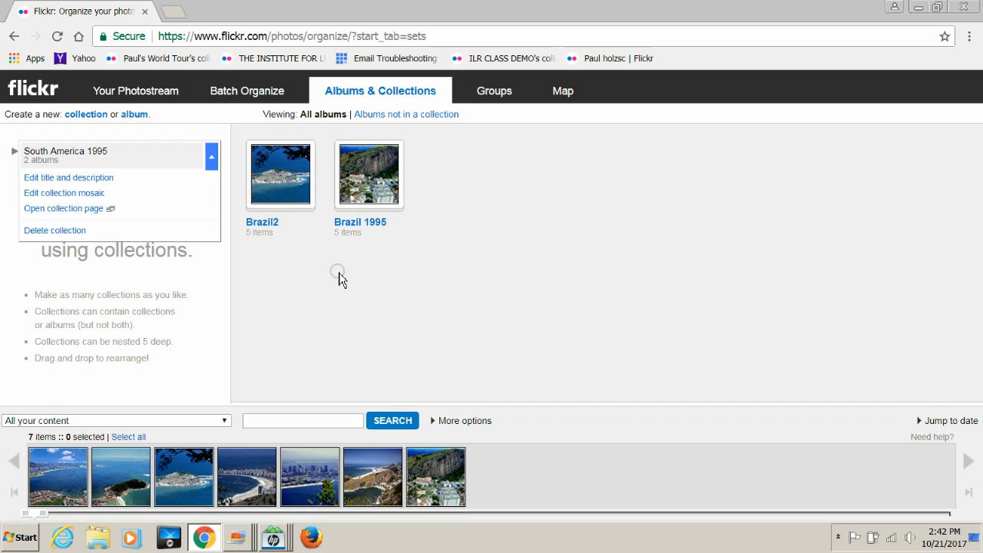
Step: Leave the Organizr and view the profile's Collections page showing South America 1995
left_click(130, 92)
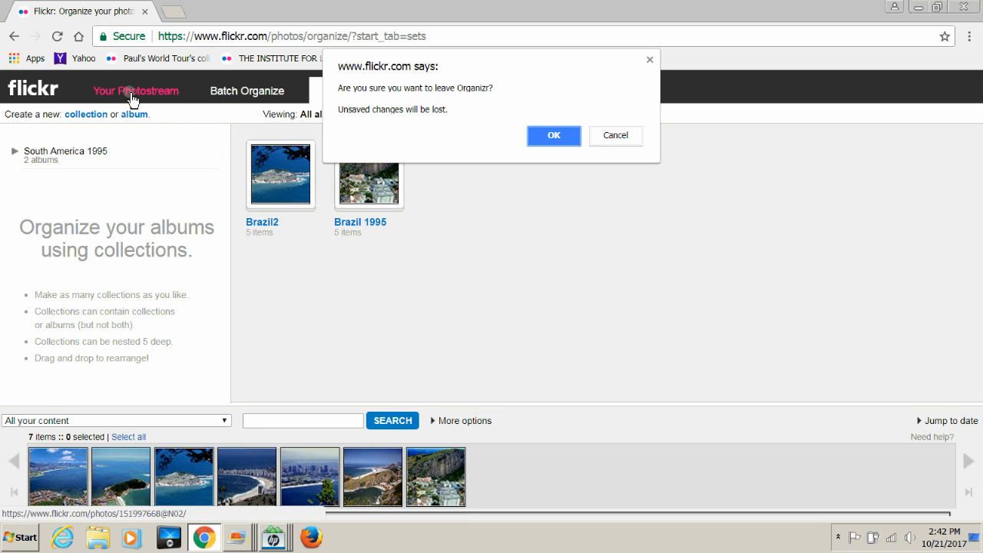
left_click(559, 138)
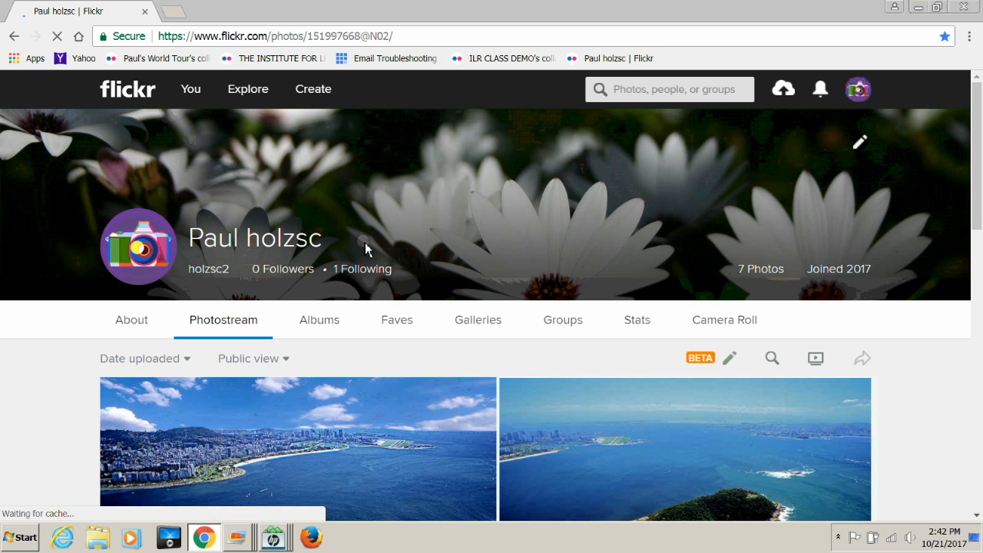
left_click(326, 330)
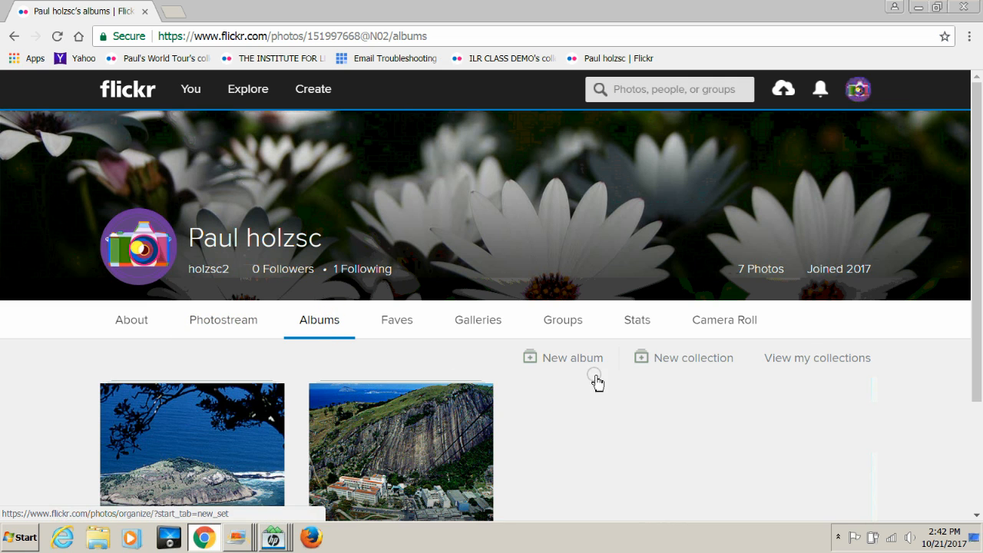
left_click(801, 359)
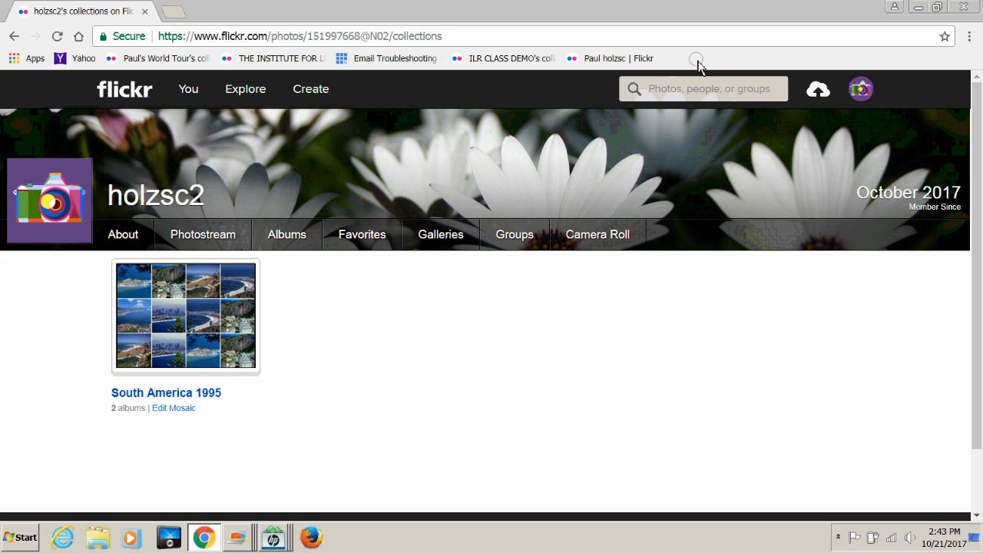
left_click(861, 92)
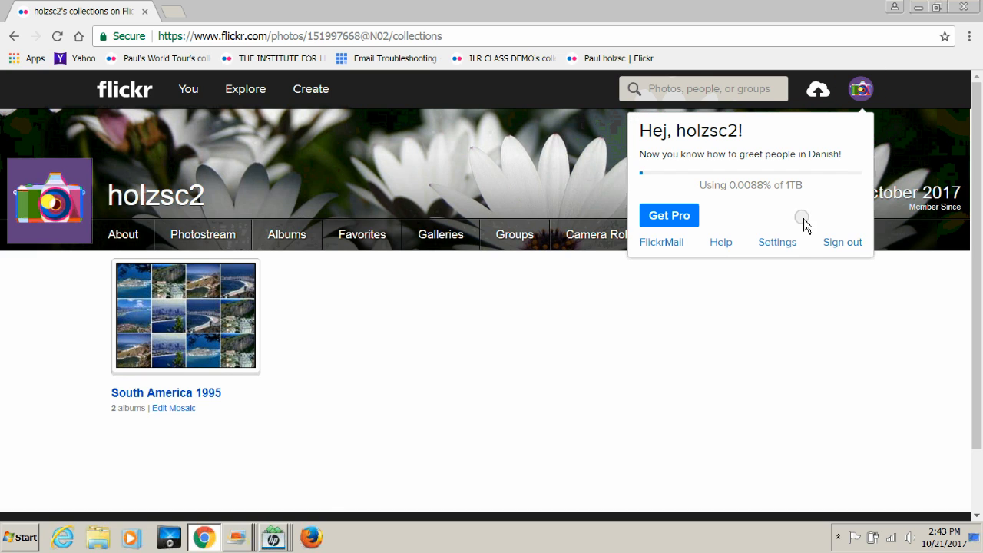
Step: Go to Account Settings and open the screen name change page
left_click(781, 247)
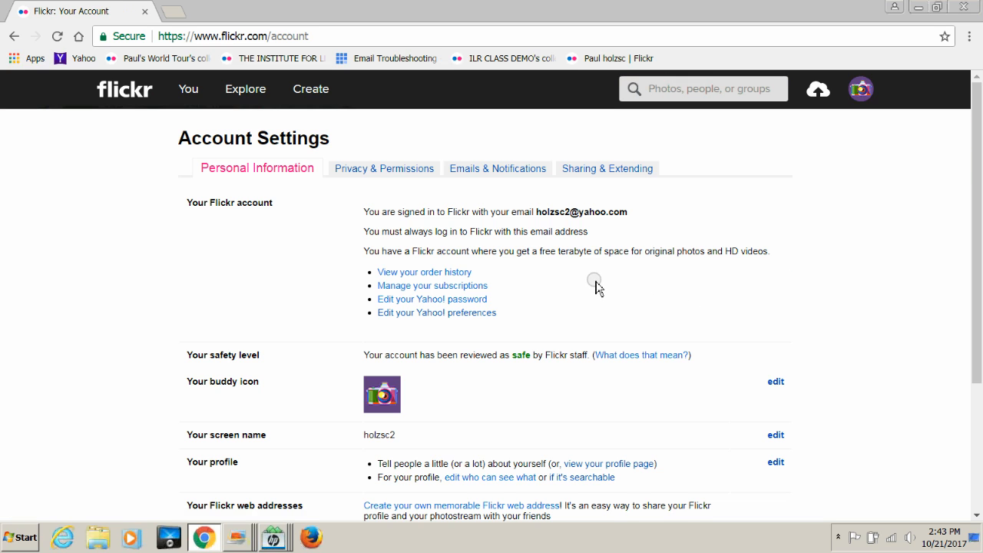
scroll(596, 281, "down", 1)
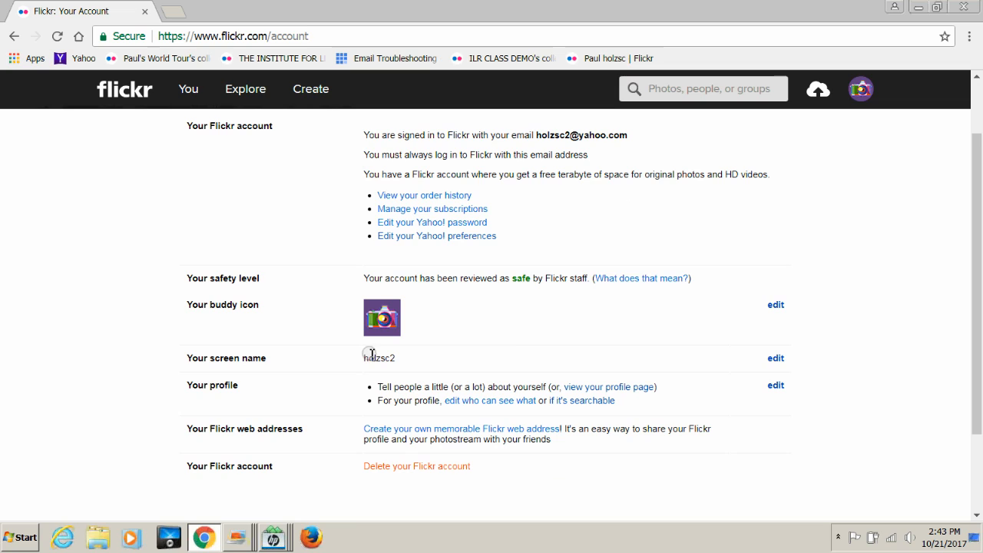
double_click(777, 359)
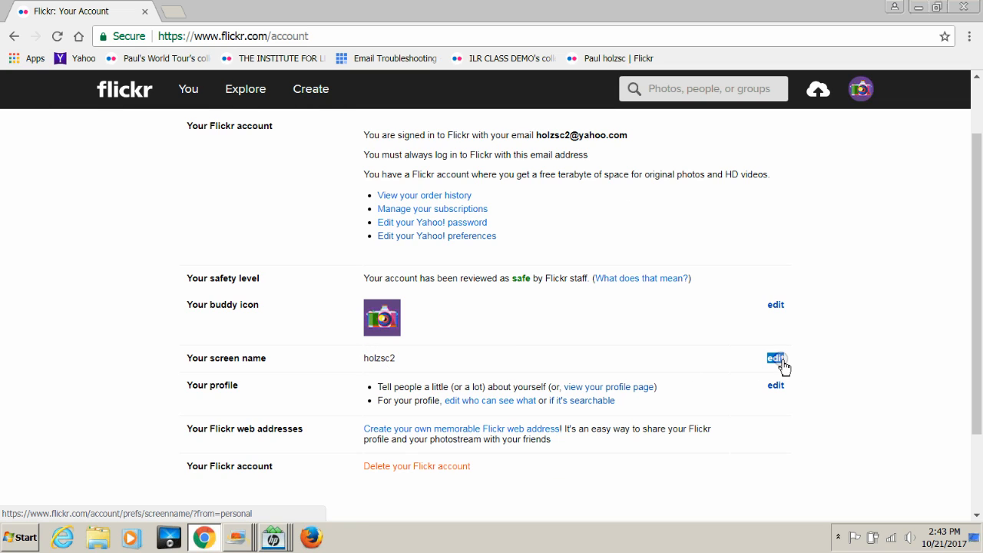
left_click(777, 359)
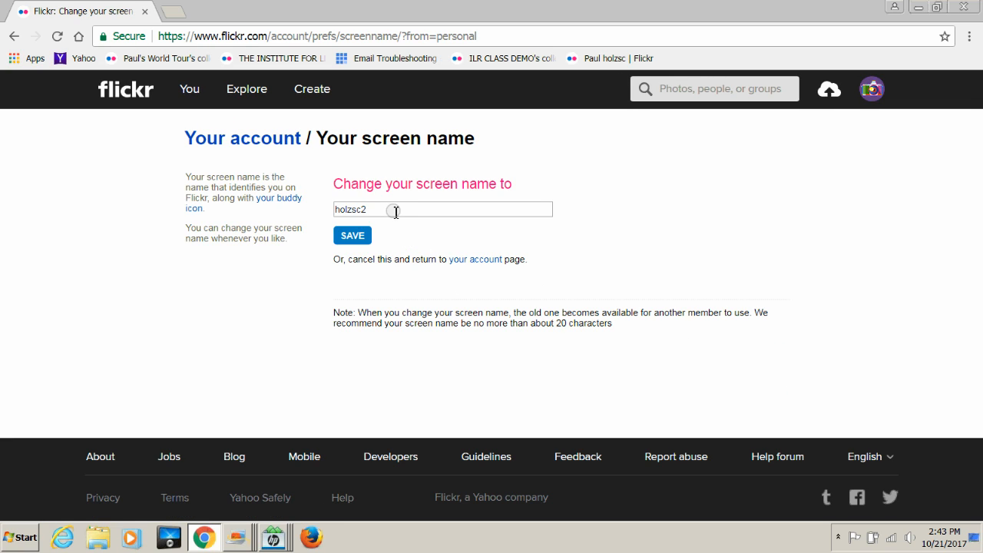
Step: Replace the current screen name with 'Travel Around the World' and submit it
double_click(390, 209)
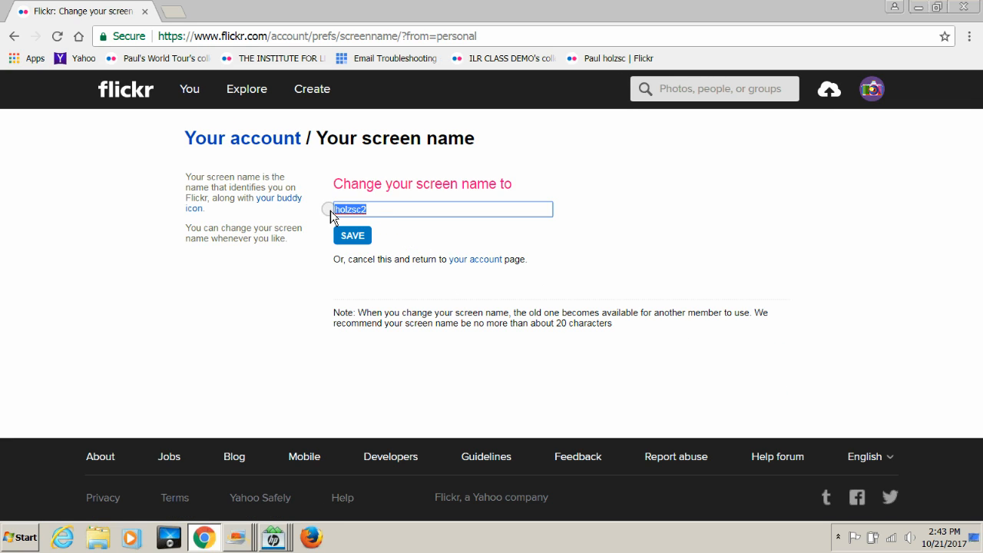
key("BackSpace")
left_click(345, 234)
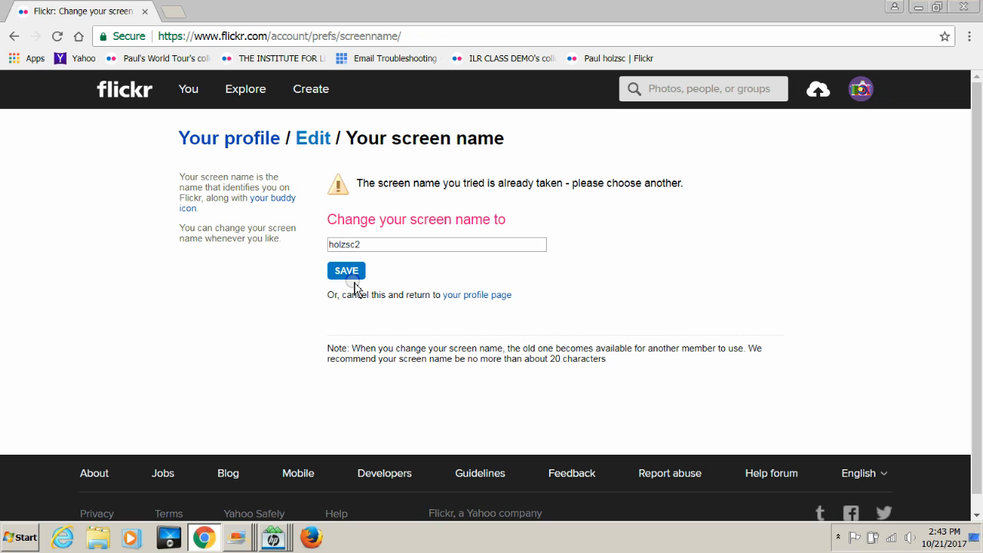
left_click(409, 241)
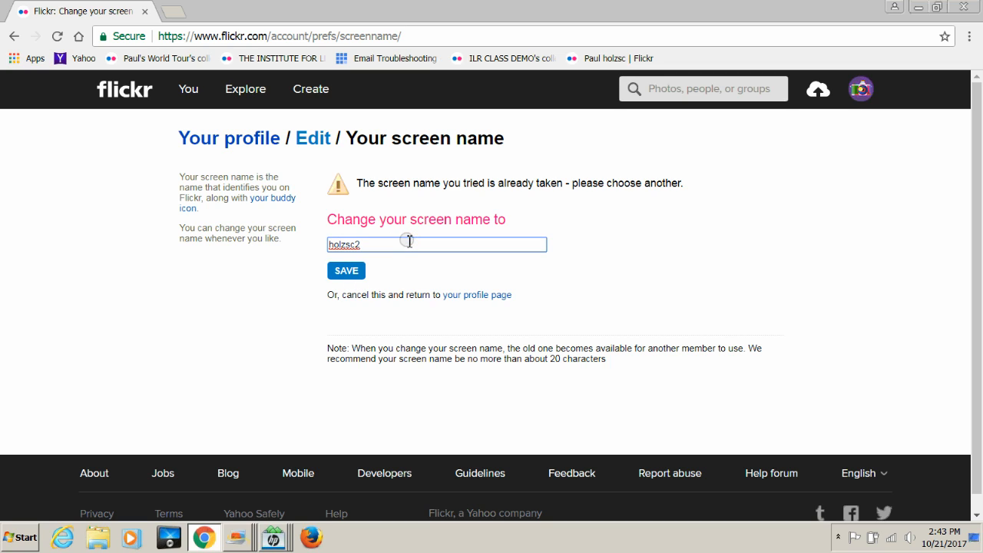
key("BackSpace")
type("T")
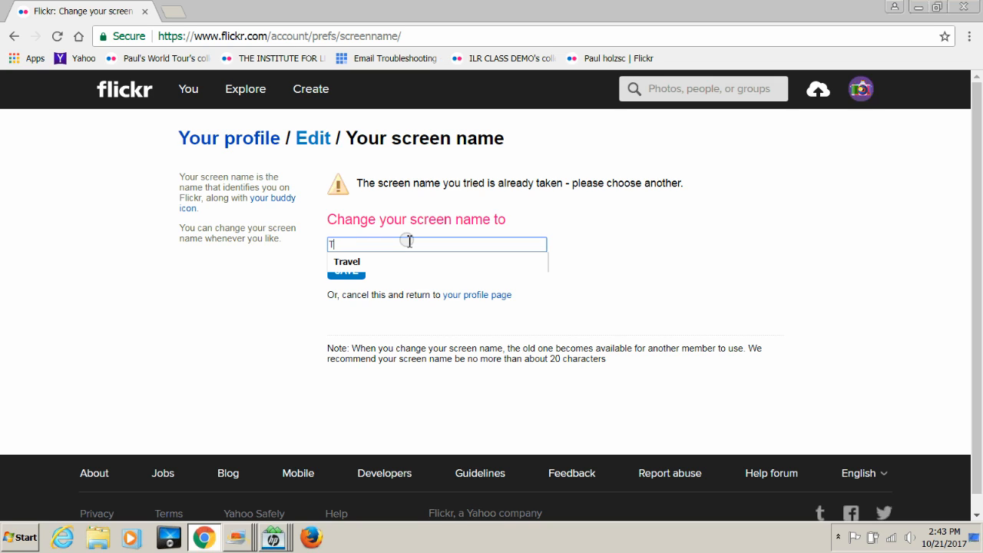
type("el Around the World")
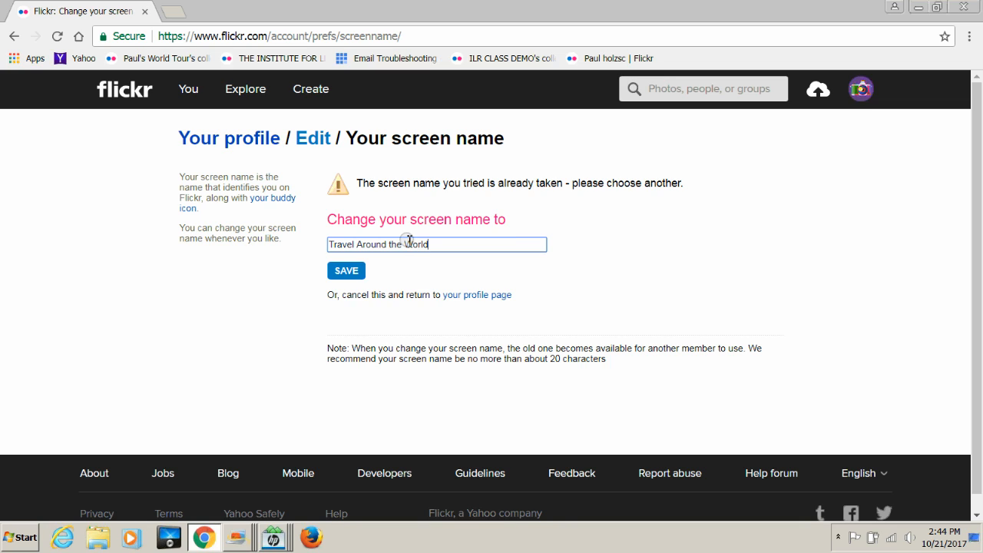
left_click(353, 275)
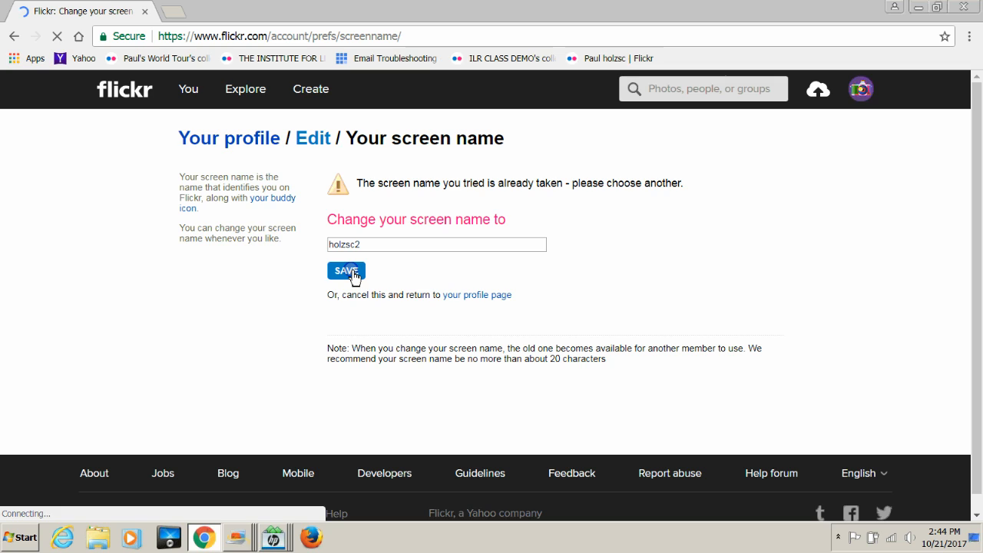
Step: Correct the screen name to 'Travel Around the World 1995' and save it
left_click(404, 246)
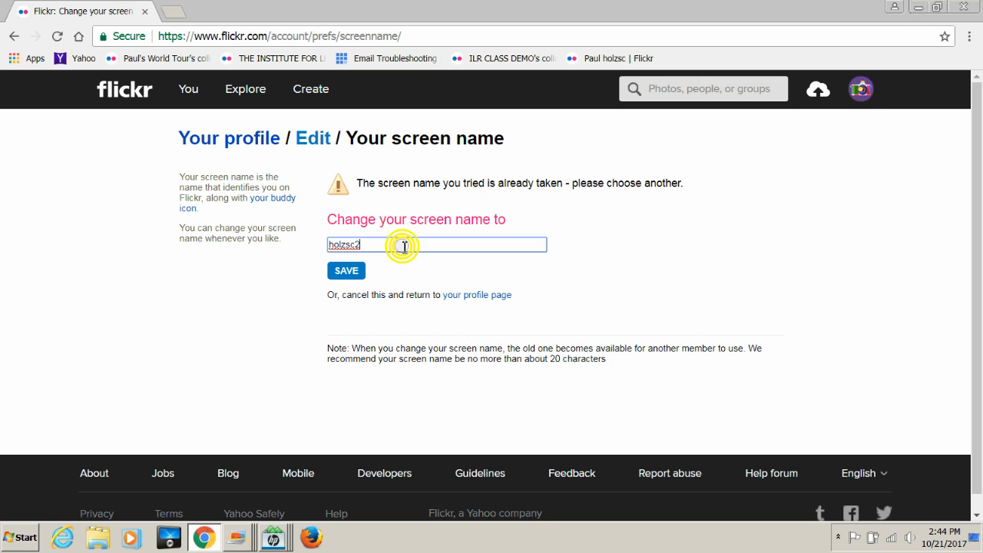
key("BackSpace")
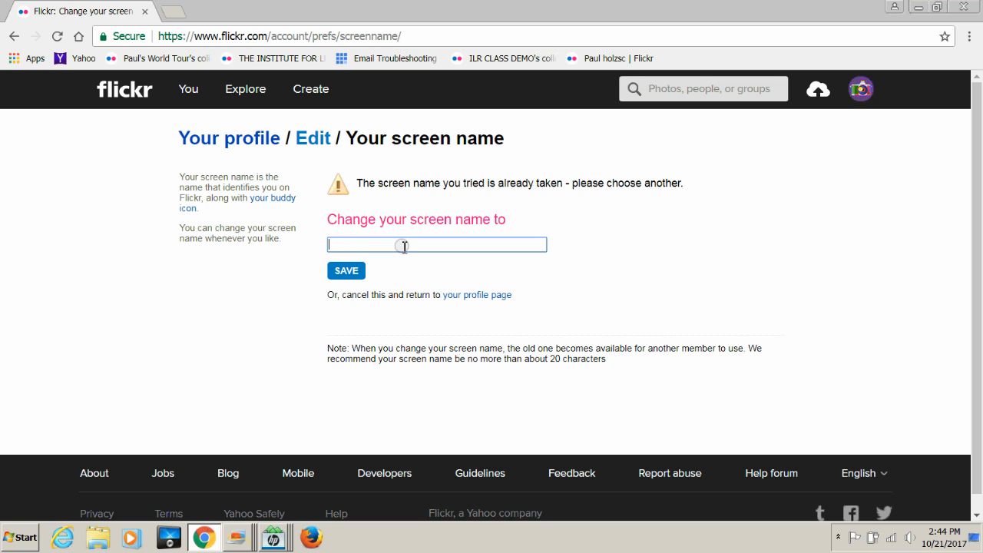
type("Tre")
key("BackSpace")
key("BackSpace")
key("BackSpace")
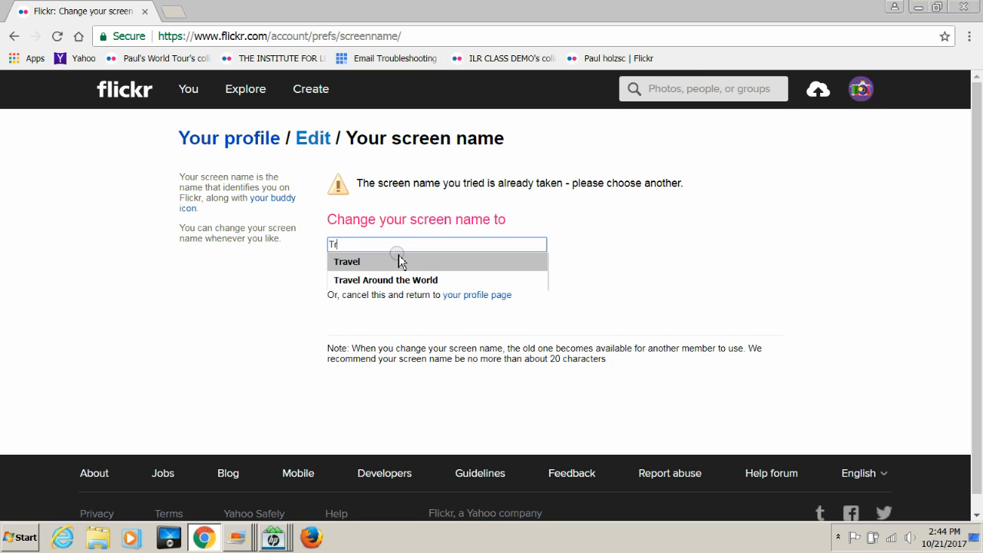
left_click(394, 280)
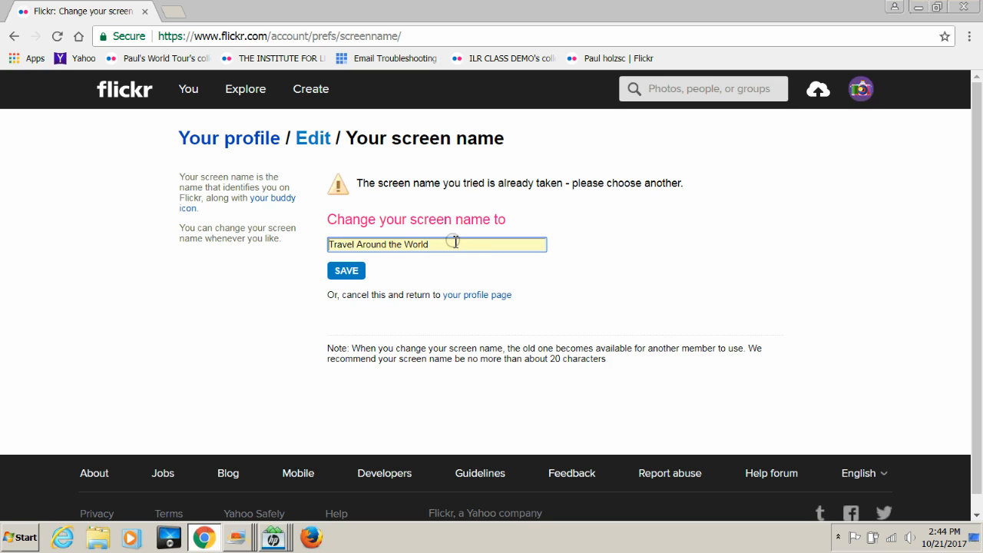
left_click(454, 242)
type("m")
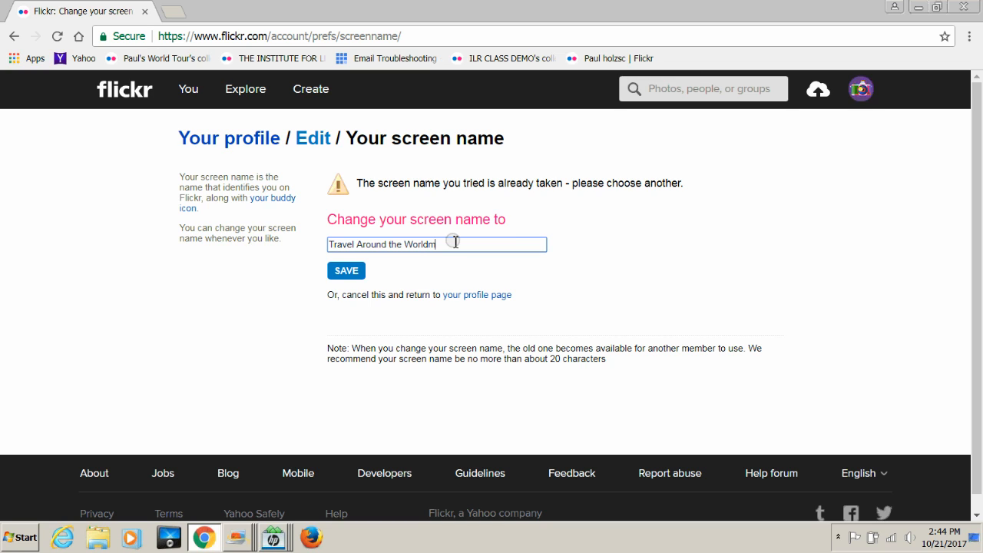
key("BackSpace")
type("1995")
left_click(344, 275)
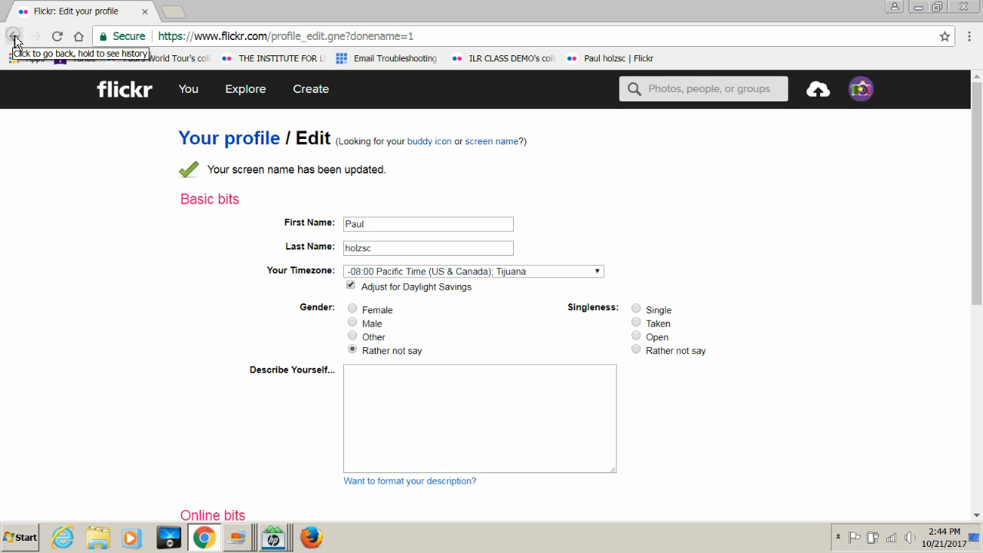
Step: Open account Settings from the avatar menu and return to the personal information section
scroll(583, 200, "down", 4)
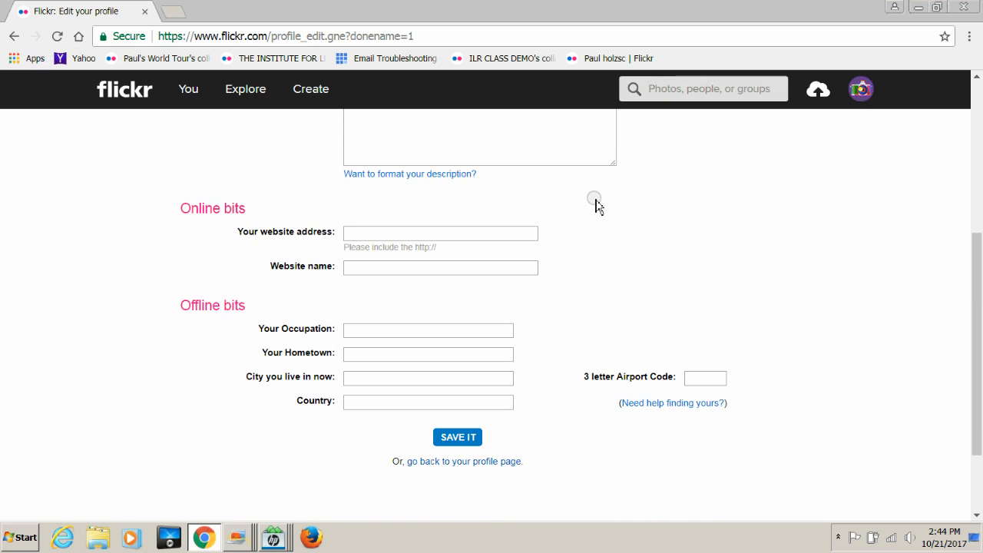
scroll(592, 201, "up", 4)
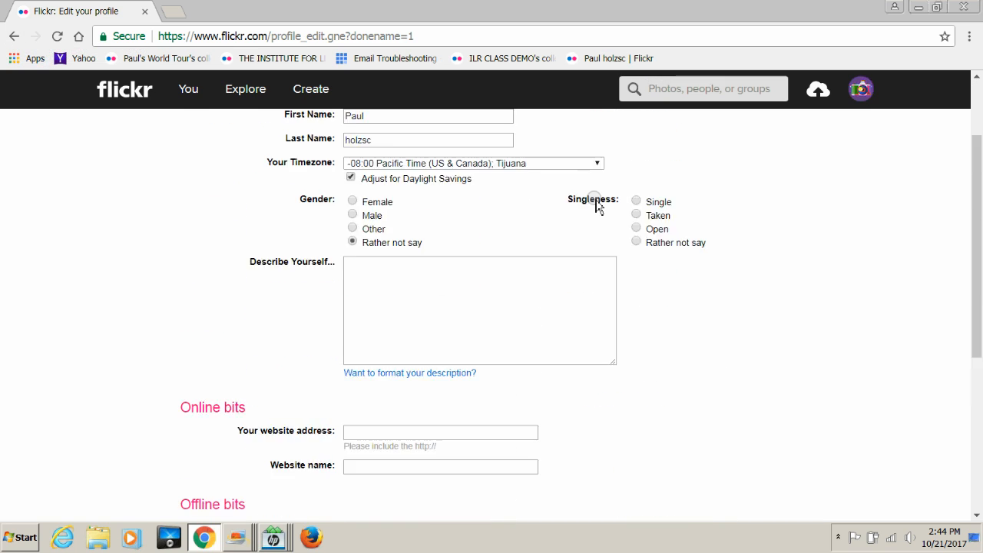
left_click(858, 88)
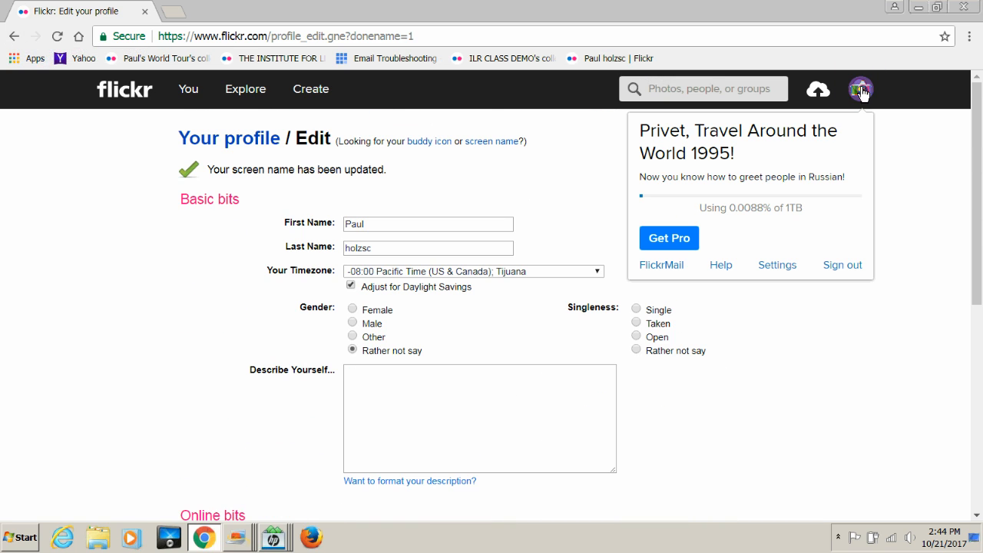
left_click(777, 264)
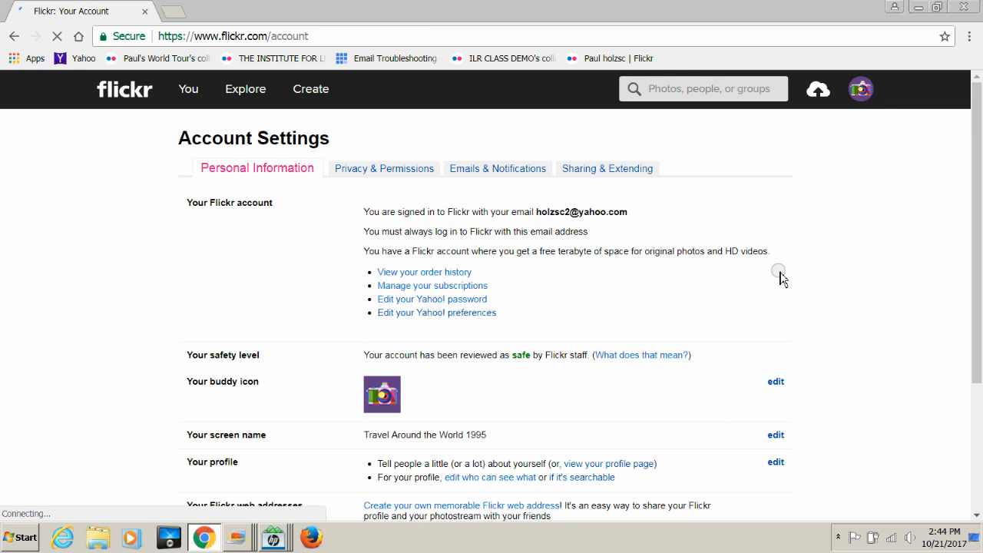
left_click(383, 170)
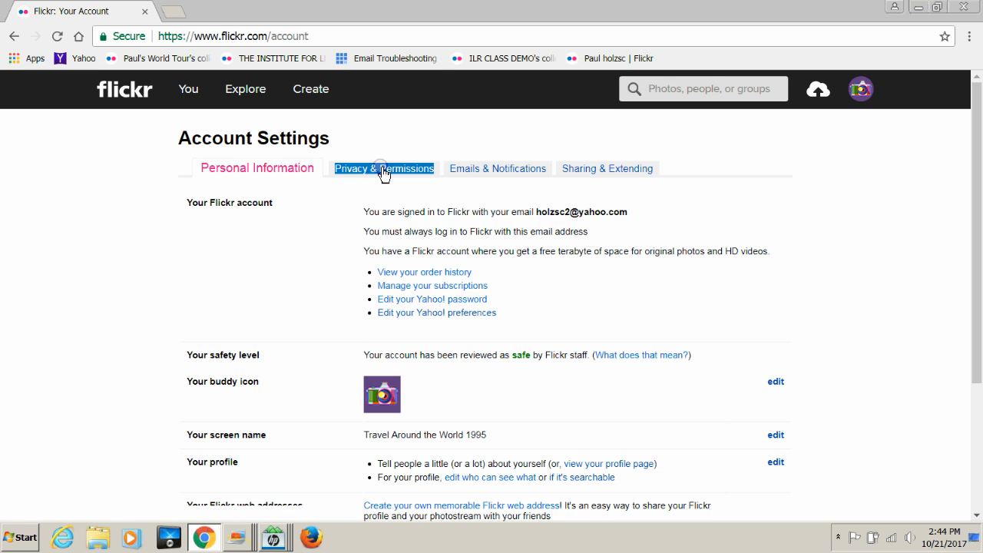
left_click(249, 175)
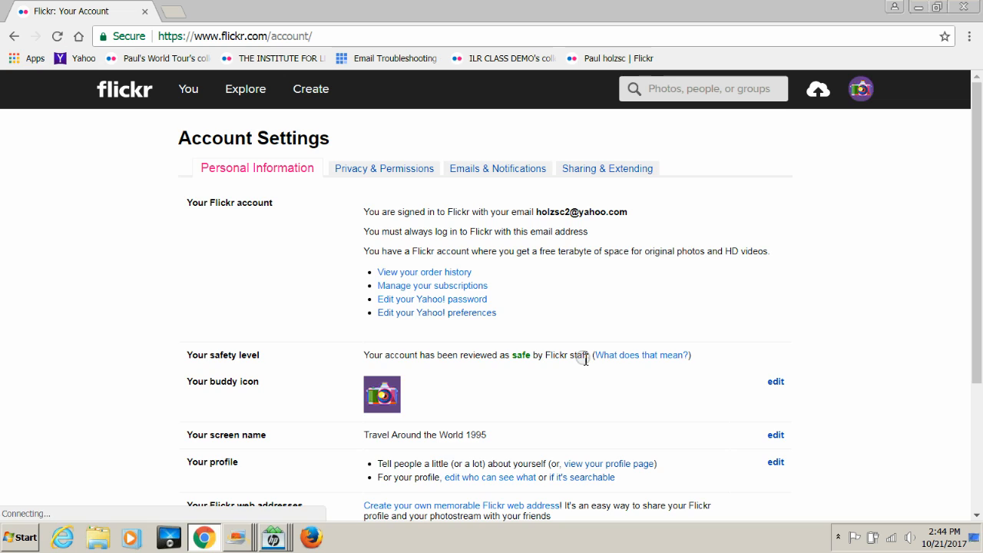
Step: Follow the 'Create your own memorable Flickr web address' link further down the settings page
scroll(584, 361, "down", 3)
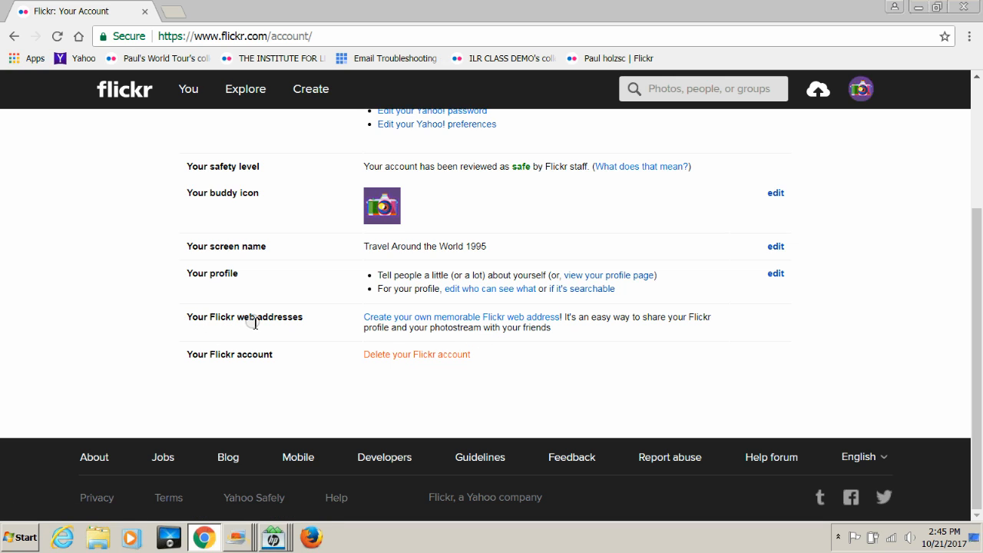
left_click_drag(305, 323, 473, 329)
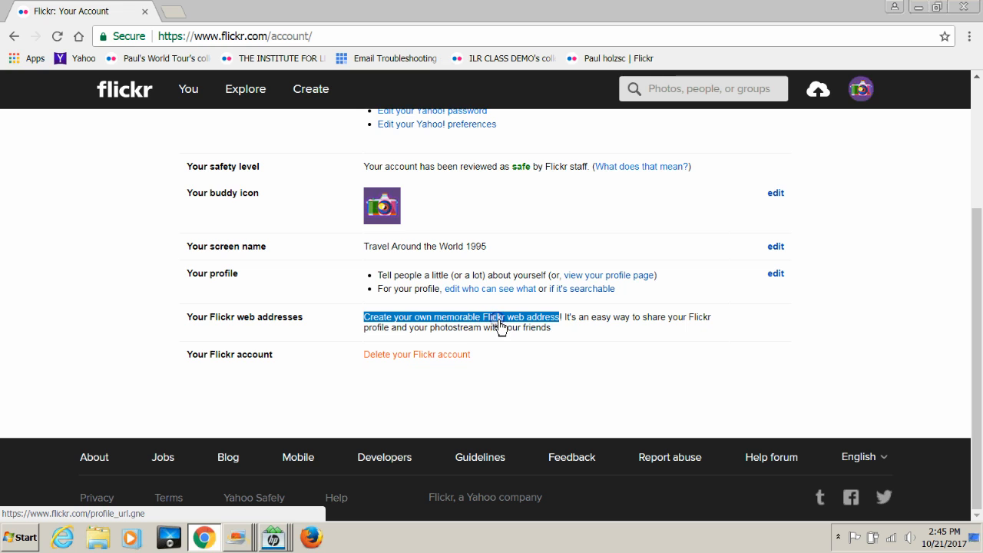
left_click(503, 324)
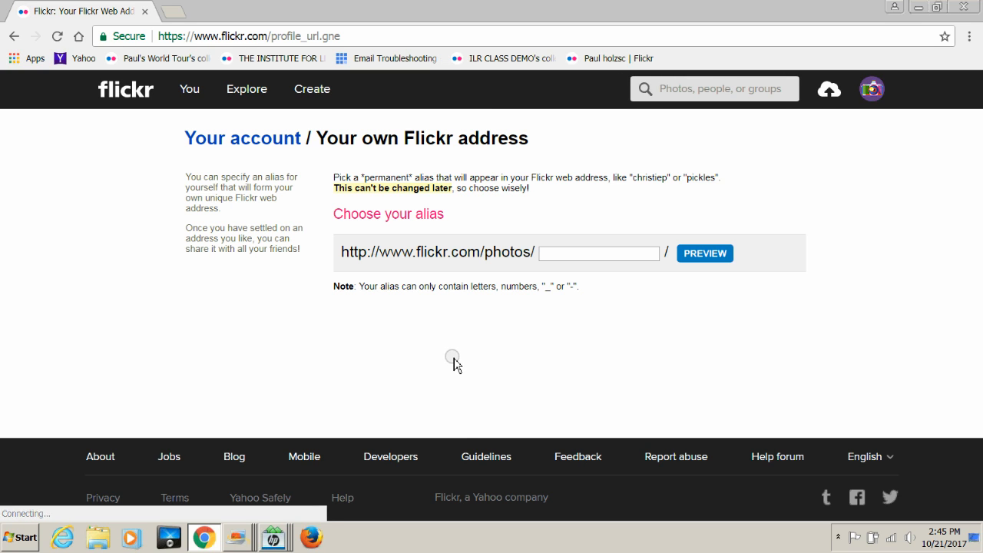
Step: Preview and lock in travel1995 as the permanent alias, then open flickr.com/photos/travel1995
left_click(570, 254)
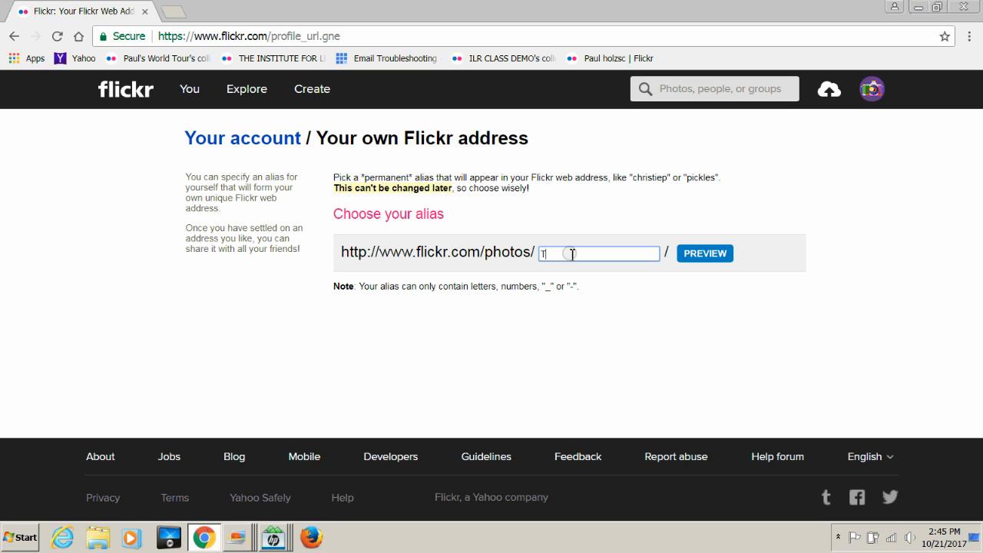
type("TRAVEL1995")
left_click(701, 255)
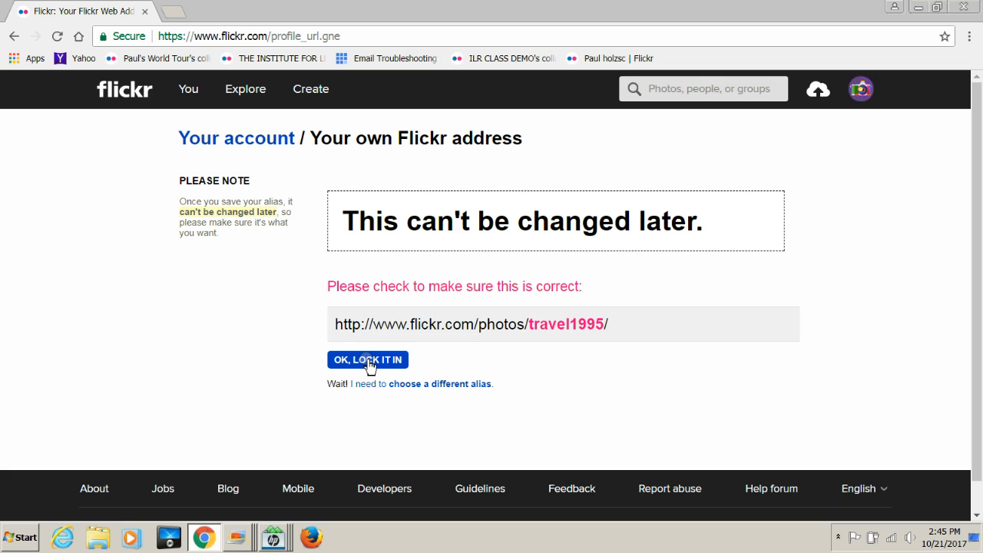
left_click(368, 360)
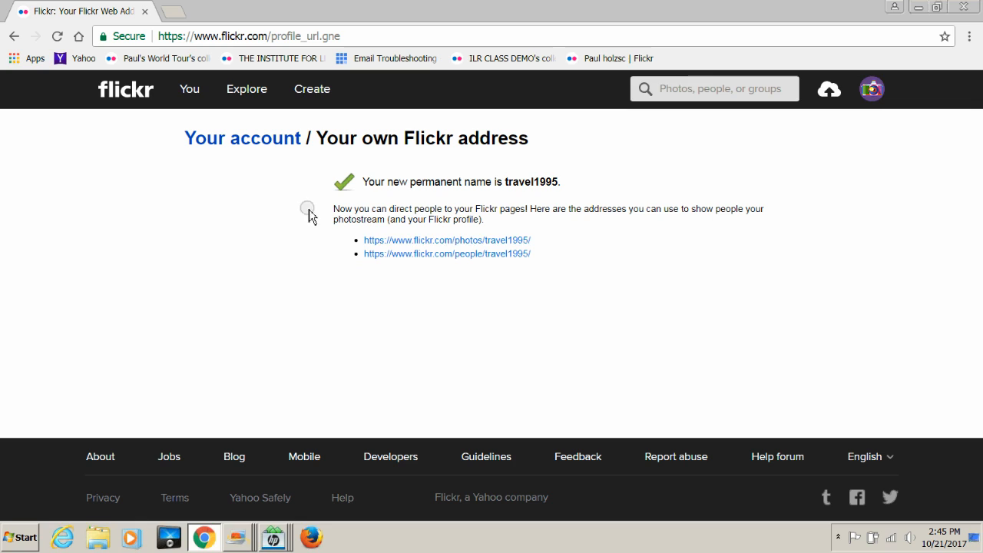
triple_click(405, 242)
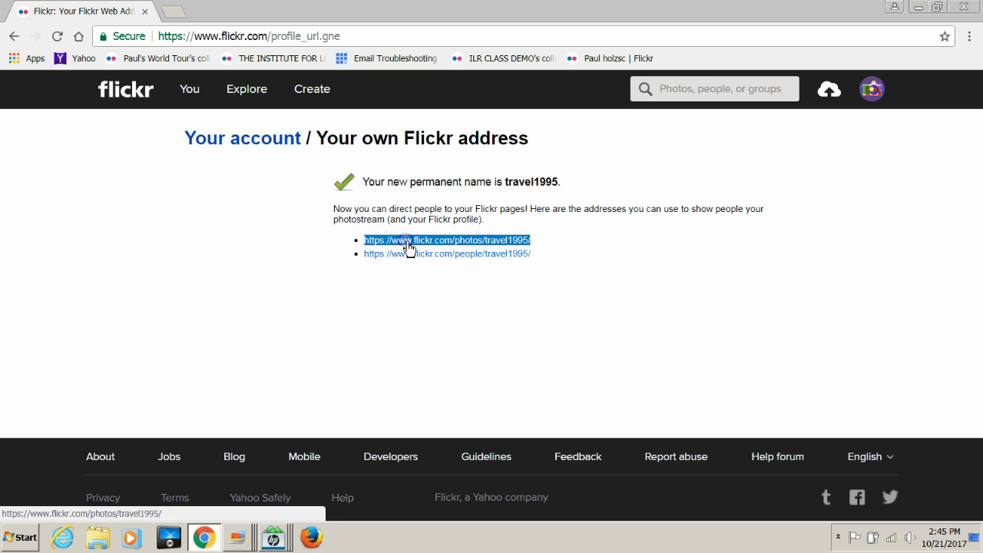
left_click(407, 241)
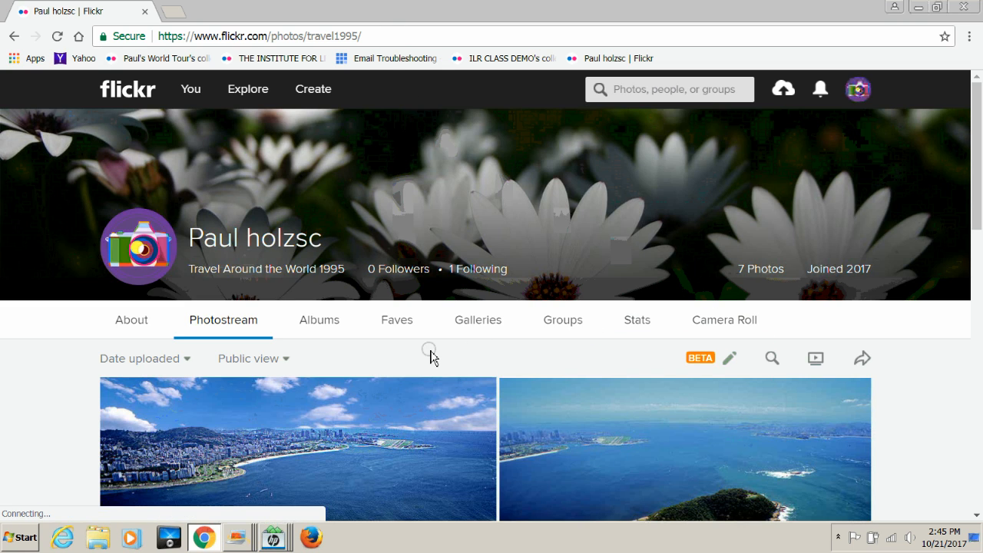
Step: Go from the Albums list to the collections page and select its travel1995 URL
left_click(326, 317)
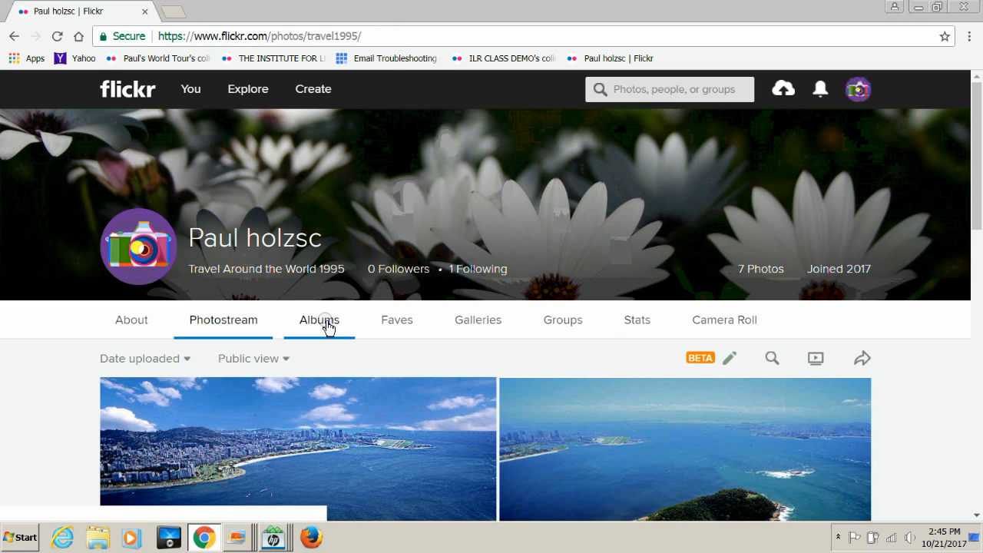
left_click(326, 319)
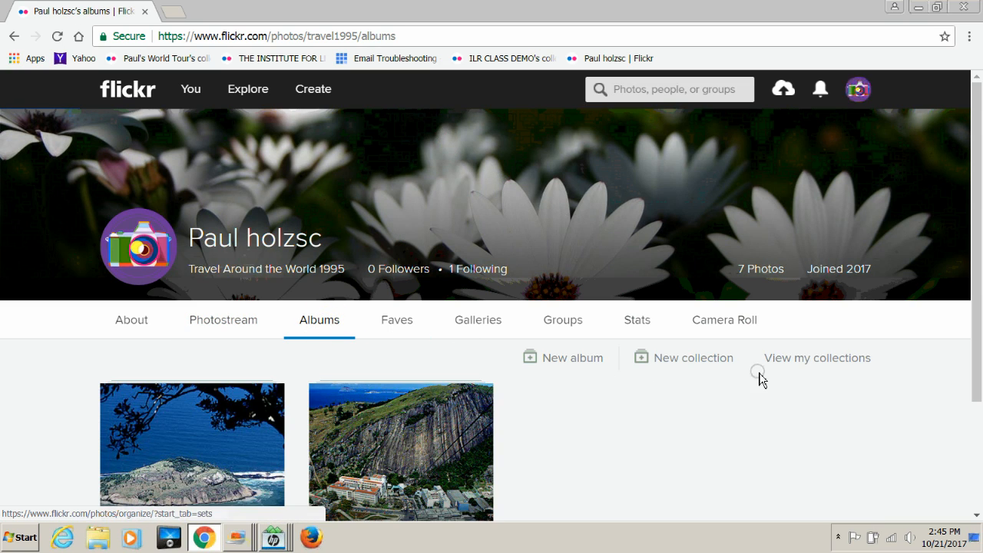
left_click(807, 364)
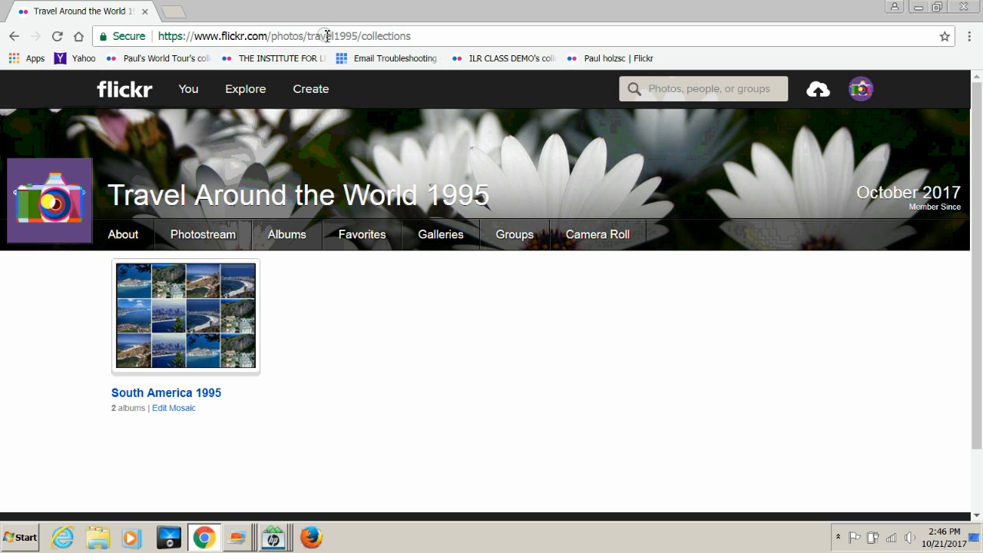
left_click(433, 37)
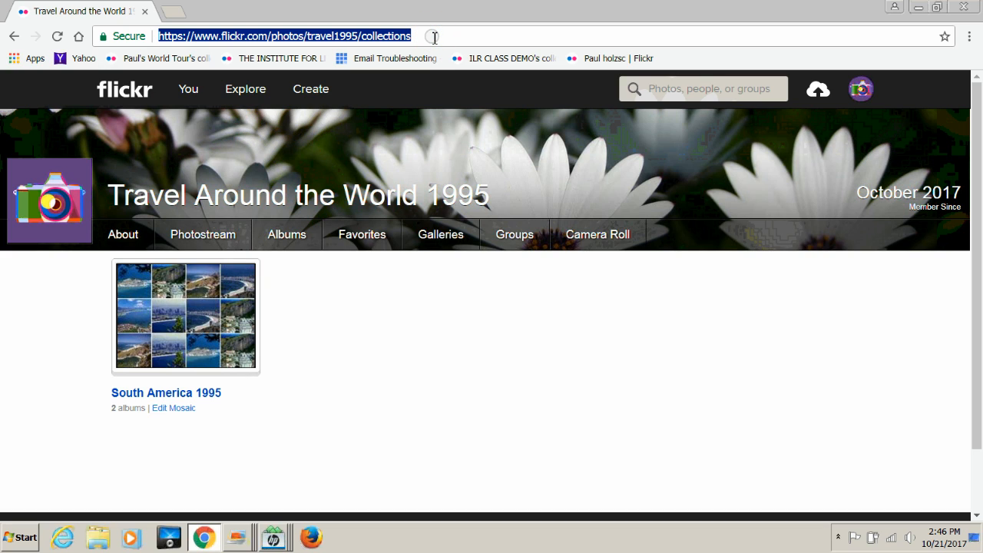